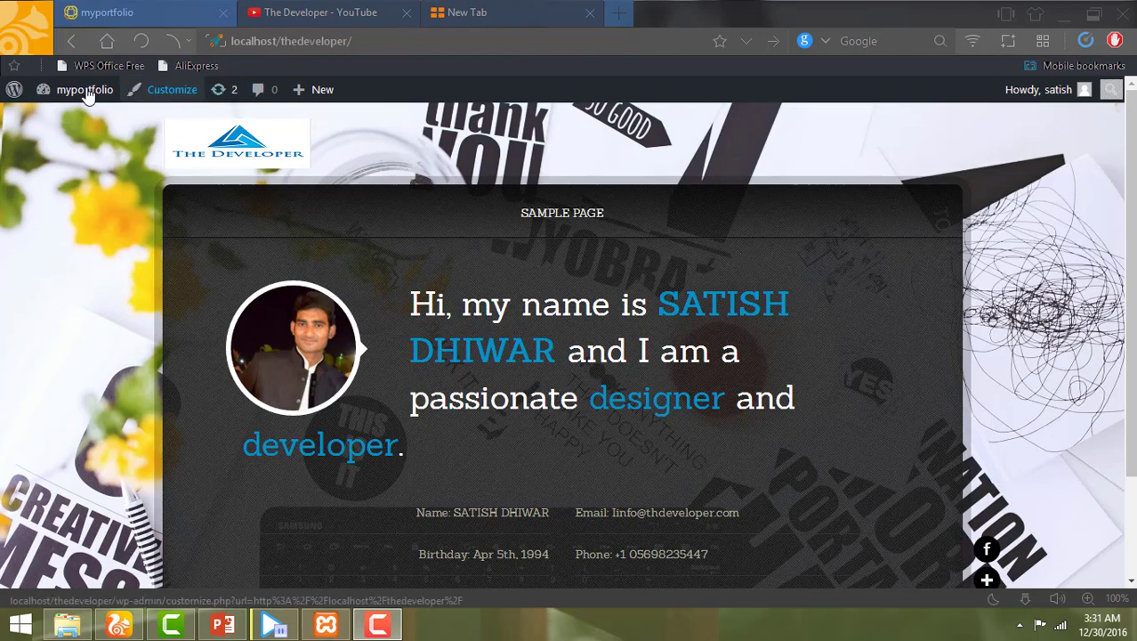
Go from the live site to the WordPress dashboard and open the list of all pages
mouse_move(78, 96)
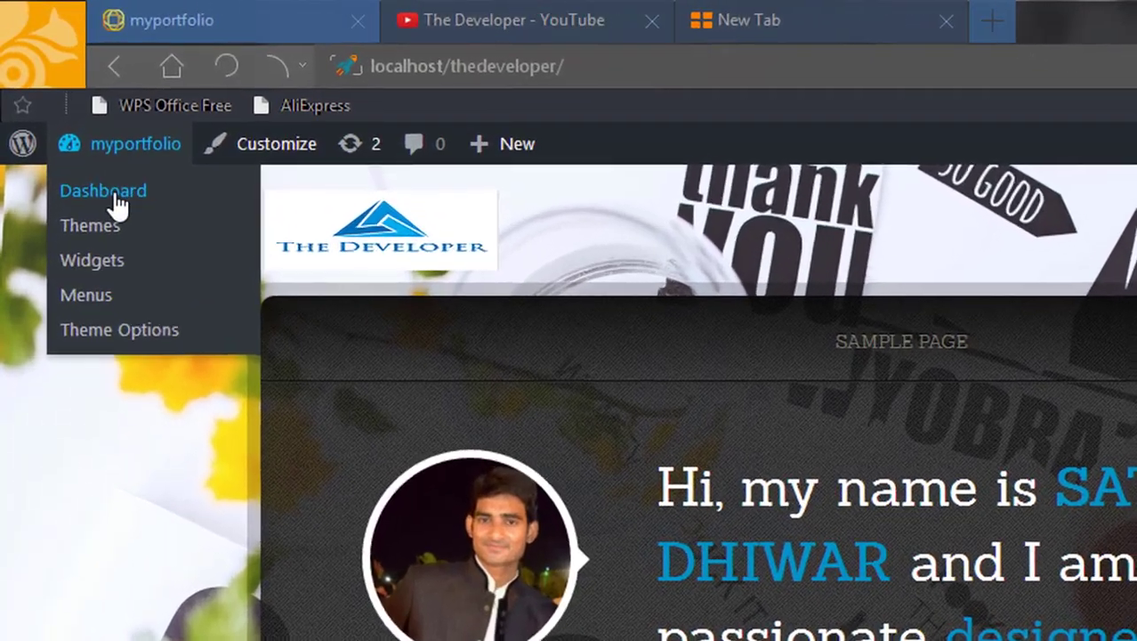
left_click(118, 207)
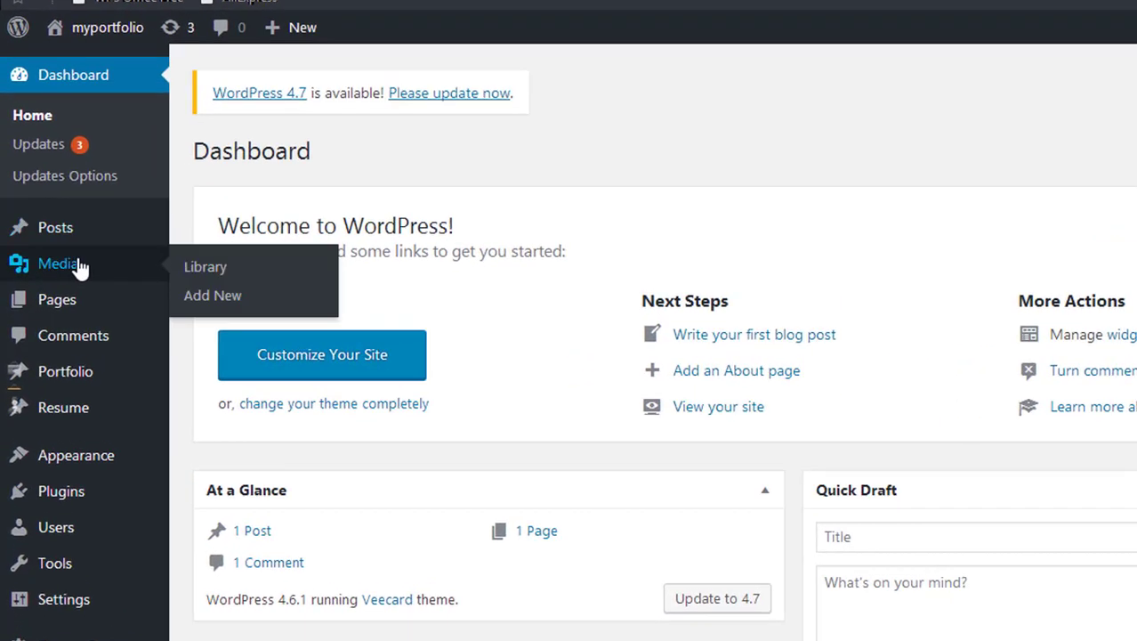
mouse_move(26, 305)
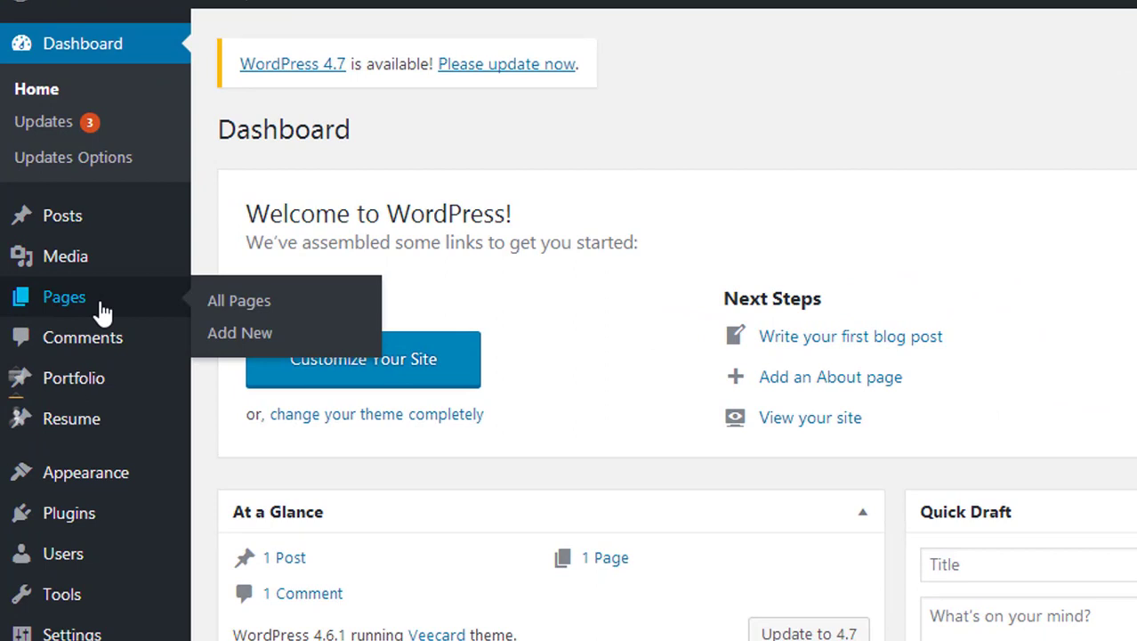
left_click(242, 306)
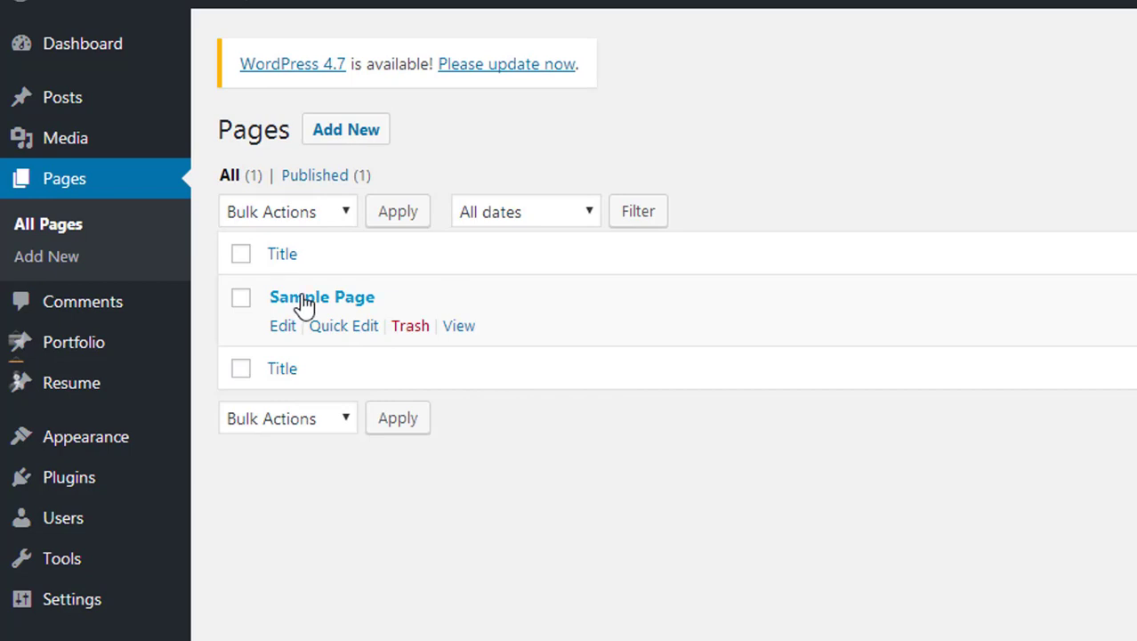
Open the live site in a separate browser tab and review the content of its Sample Page
mouse_move(142, 11)
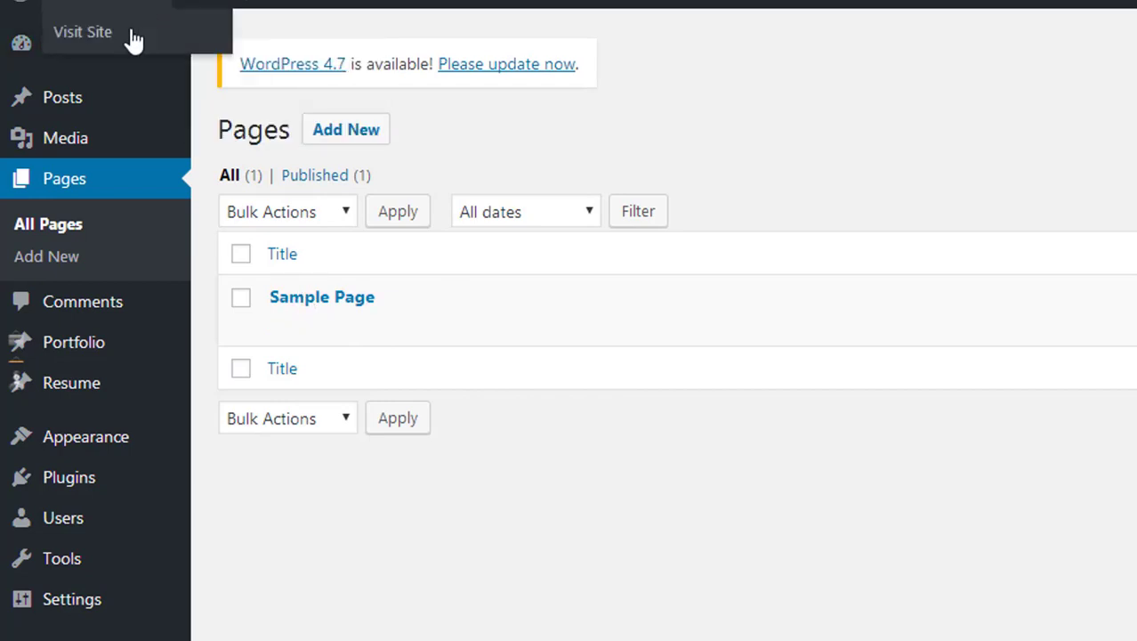
right_click(133, 39)
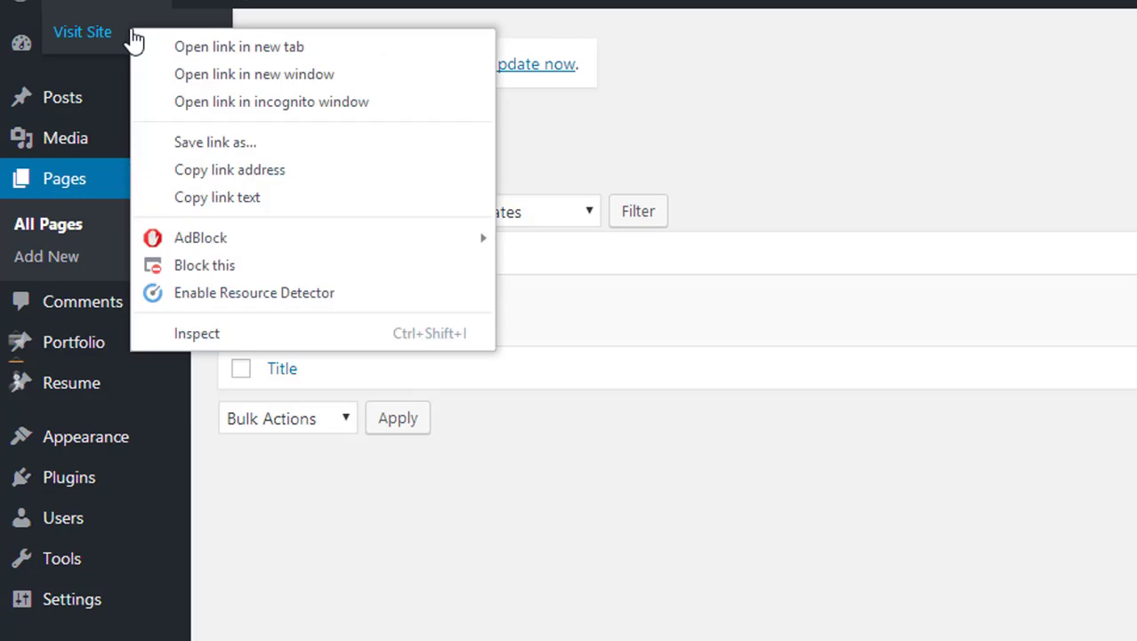
left_click(155, 47)
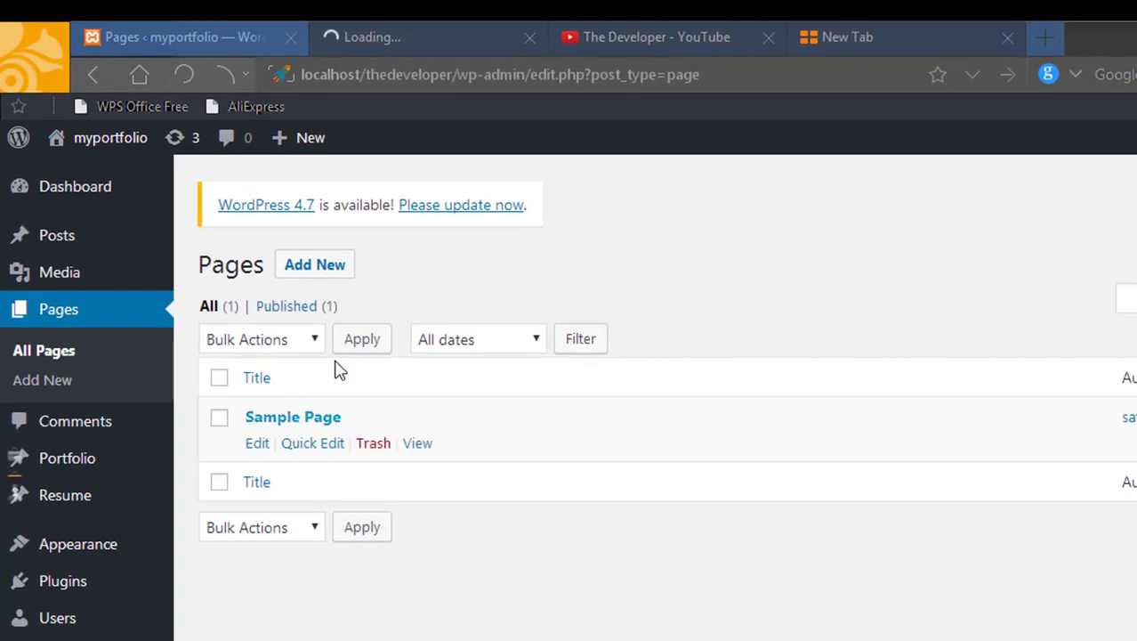
left_click(417, 20)
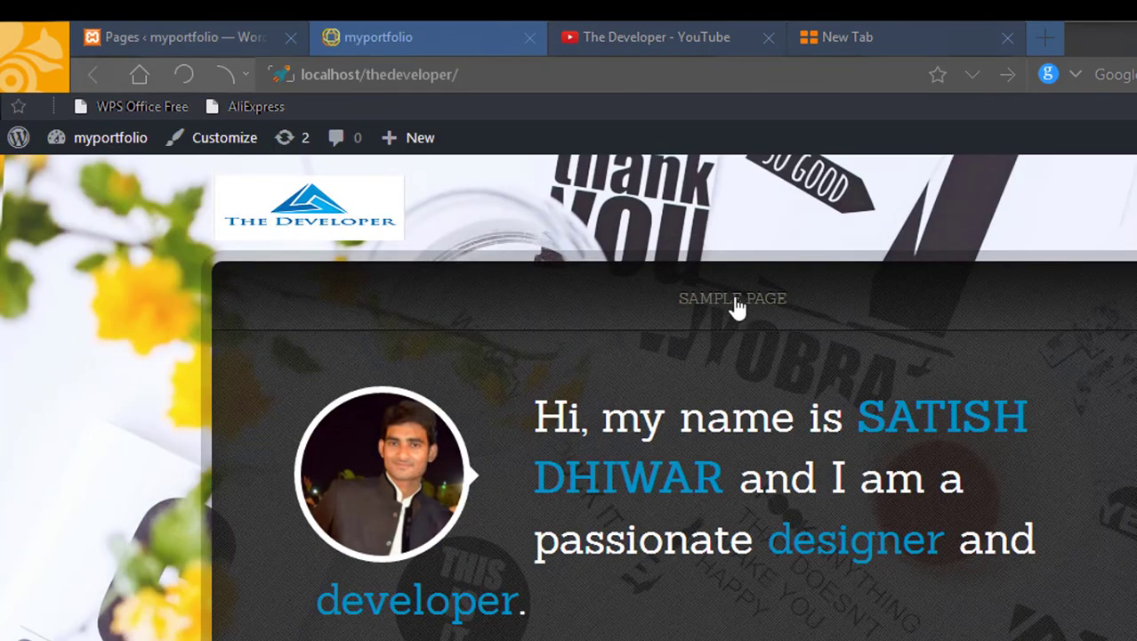
left_click(717, 303)
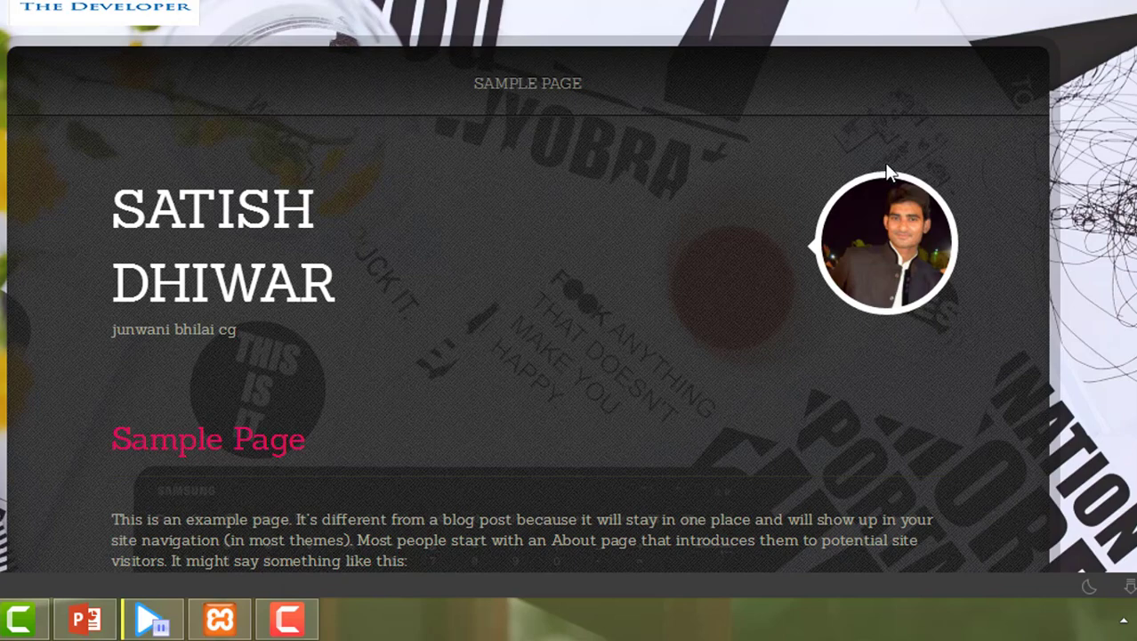
scroll(833, 26, "down", 3)
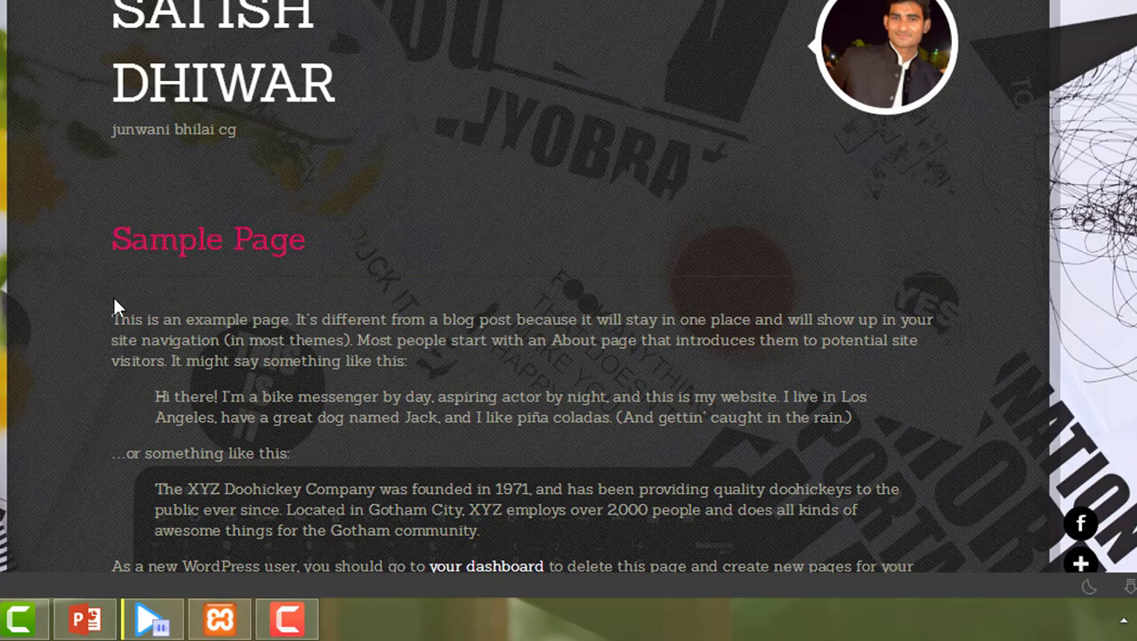
left_click_drag(113, 320, 412, 436)
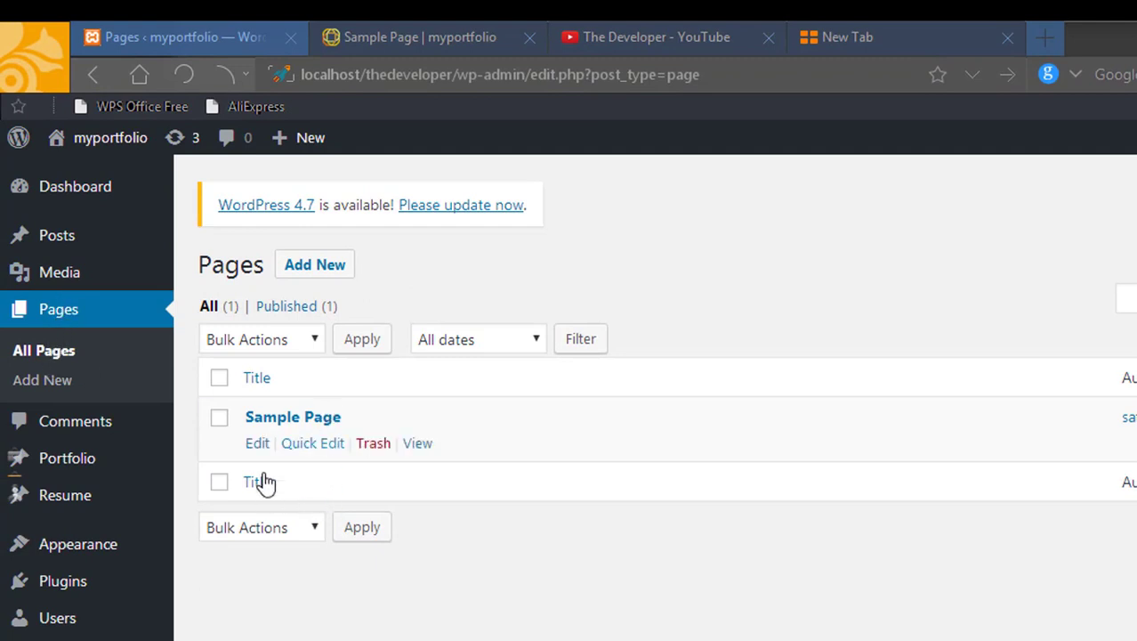
Move the Sample Page to the trash and reload its live page to check the removal
left_click(373, 445)
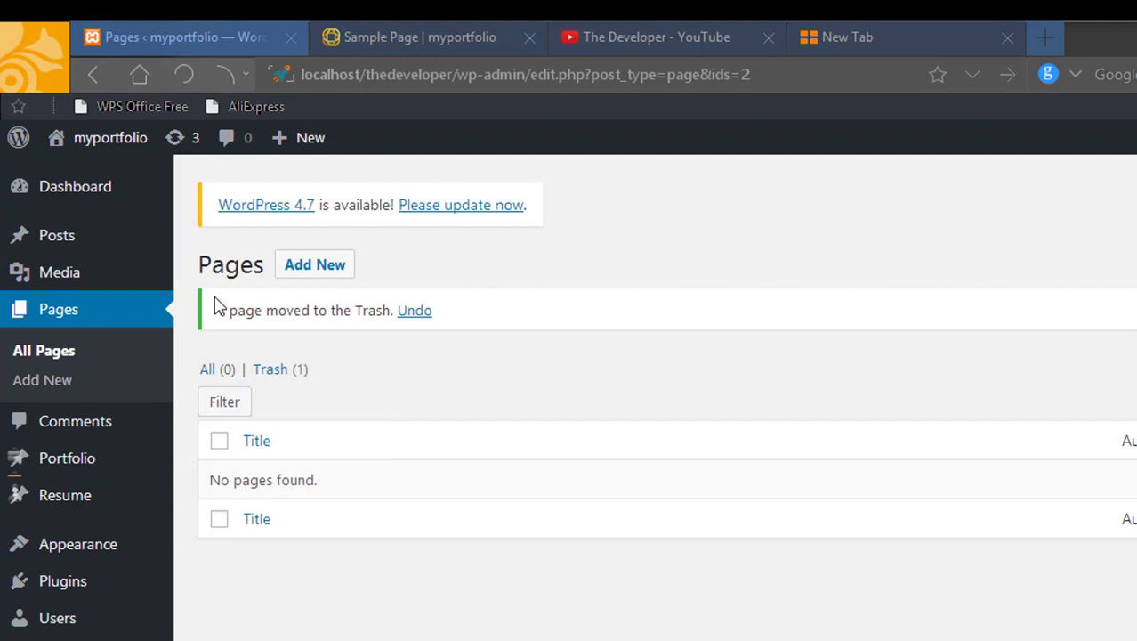
left_click(441, 26)
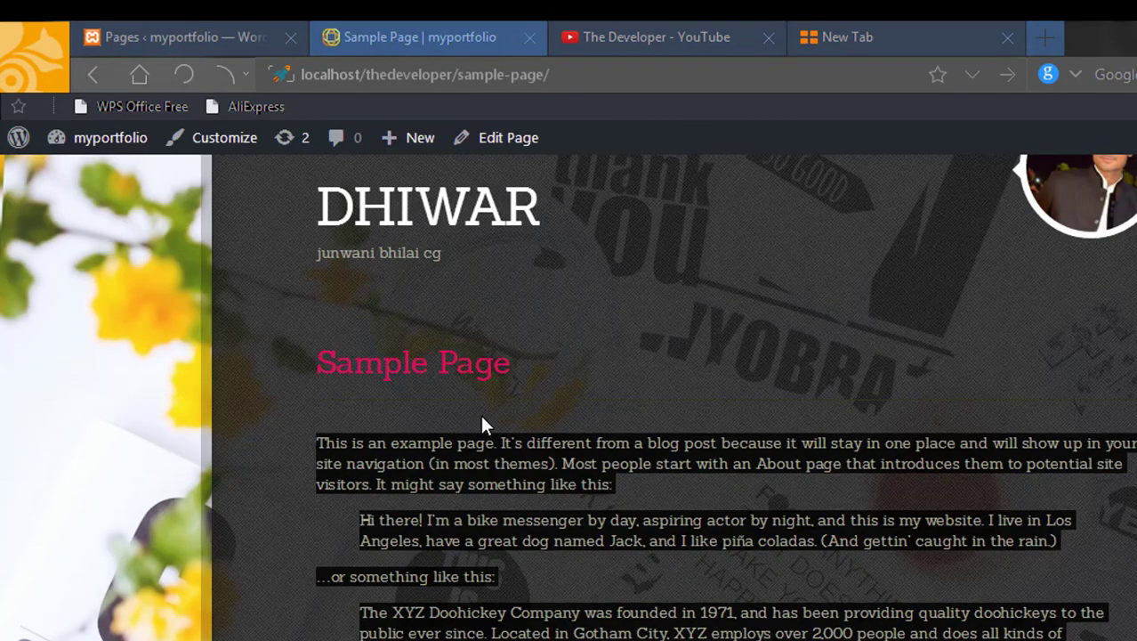
key("F5")
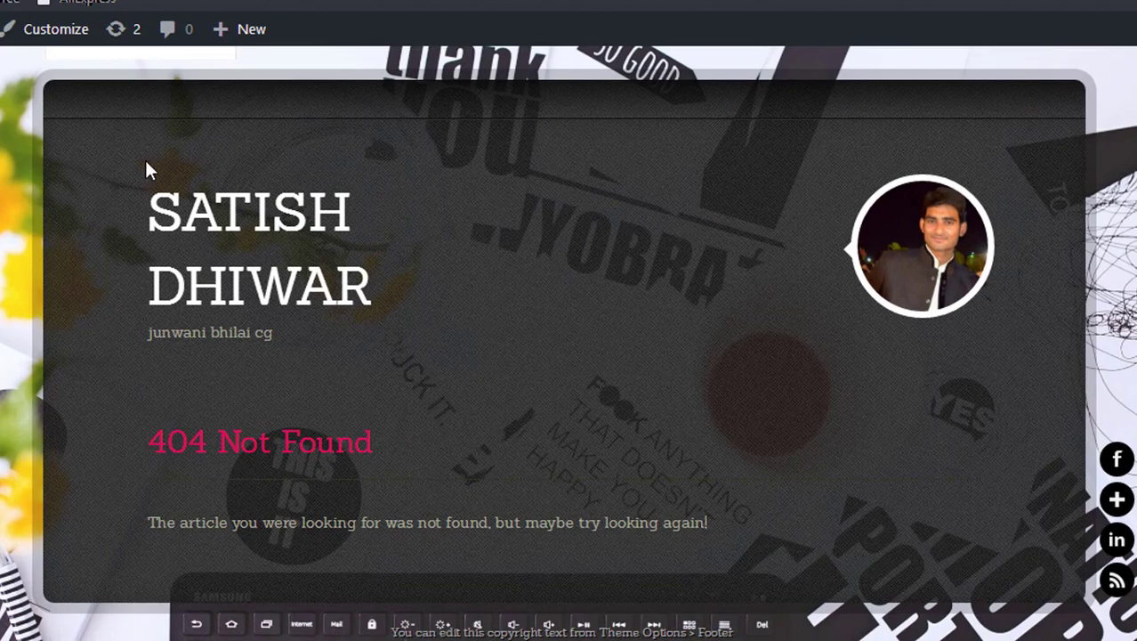
Return to the page administration and start a new page titled "portfolio"
key("ctrl+shift+Tab")
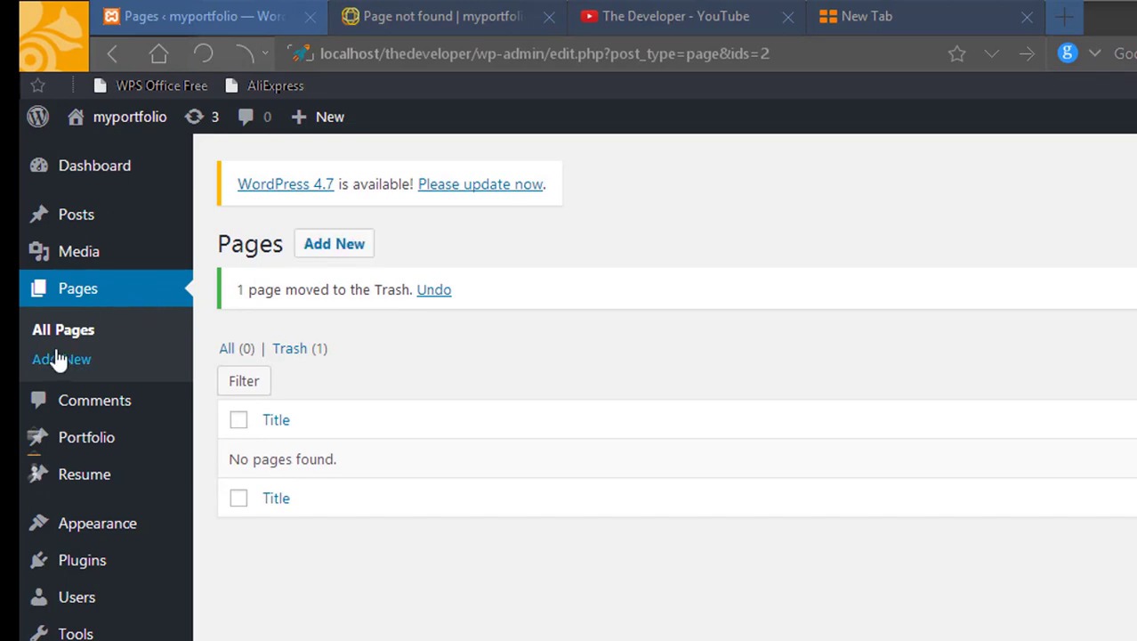
left_click(337, 250)
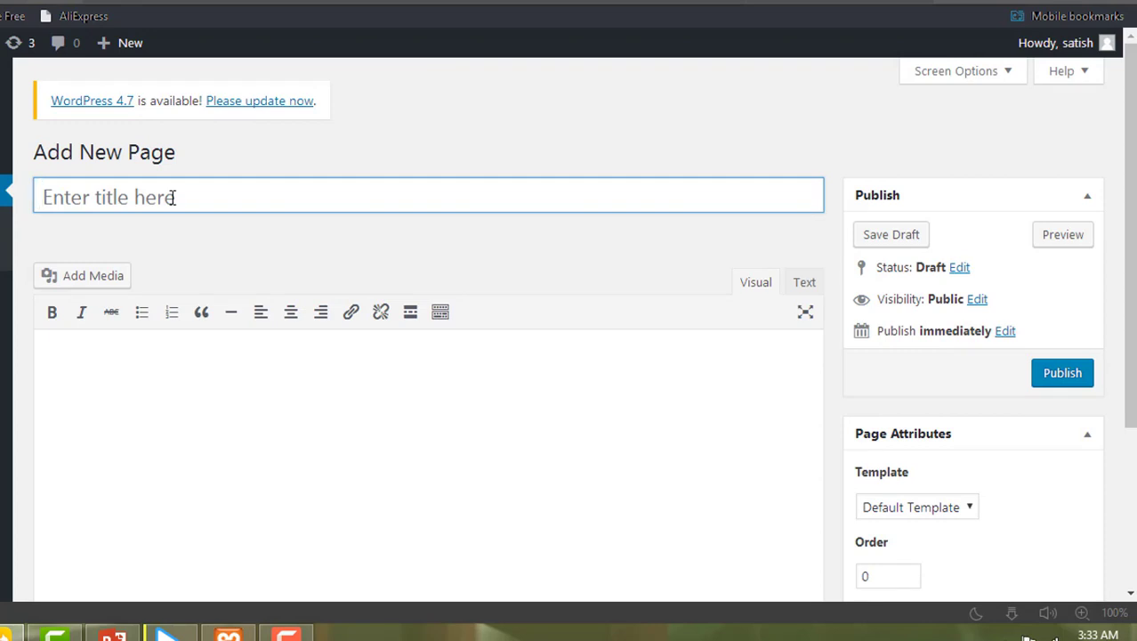
type("portfolio")
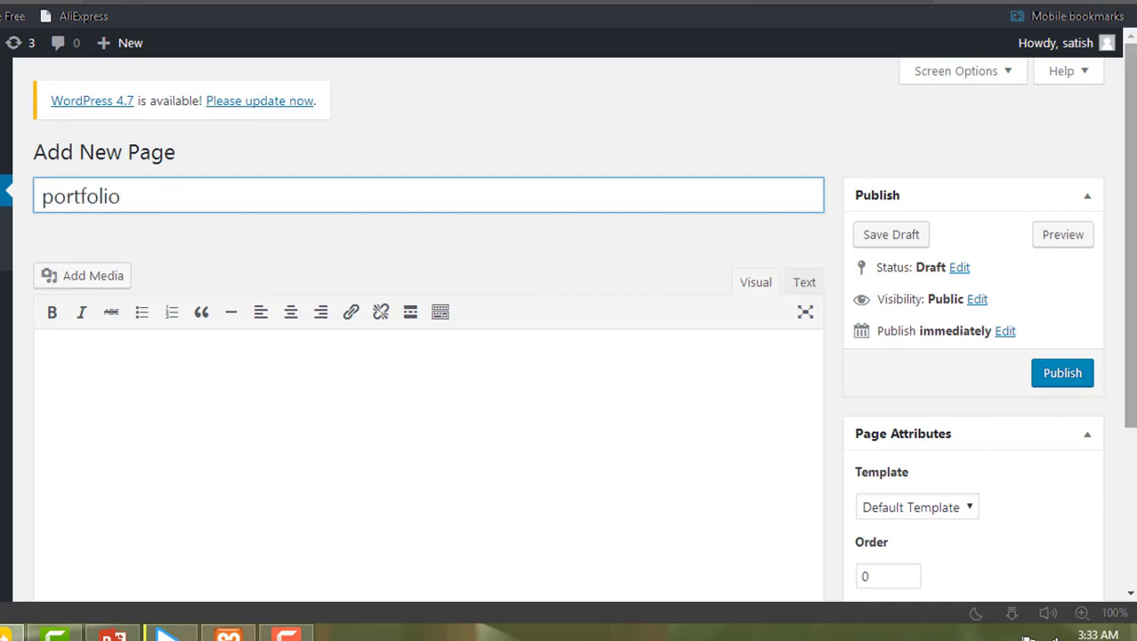
Assign the Showcase template to the portfolio page and publish it
left_click_drag(1129, 231, 1130, 328)
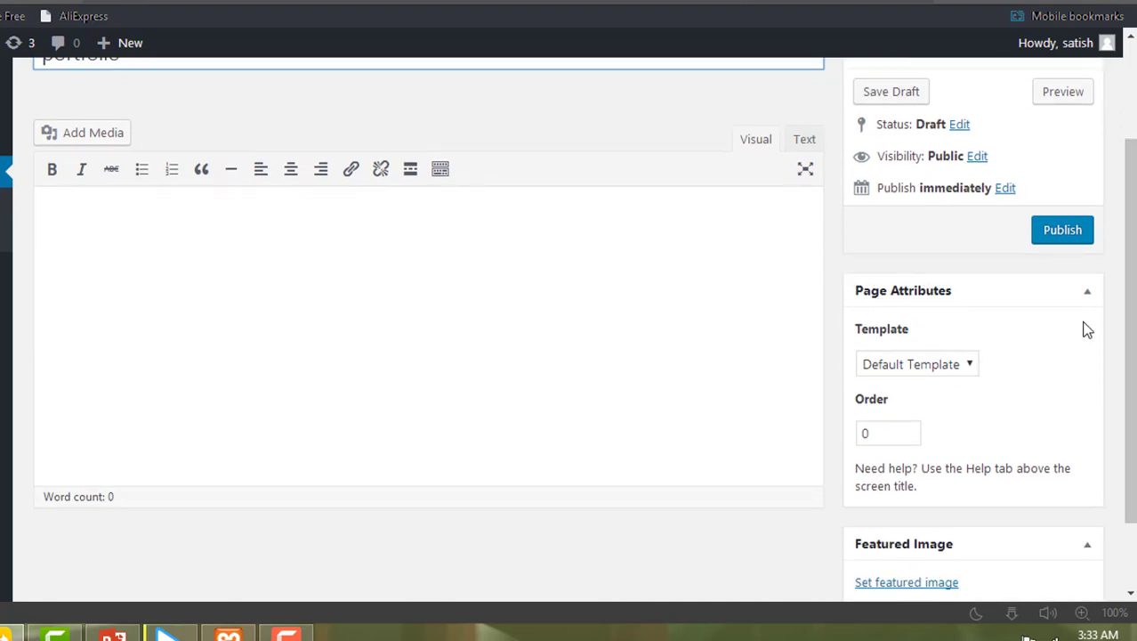
left_click(970, 367)
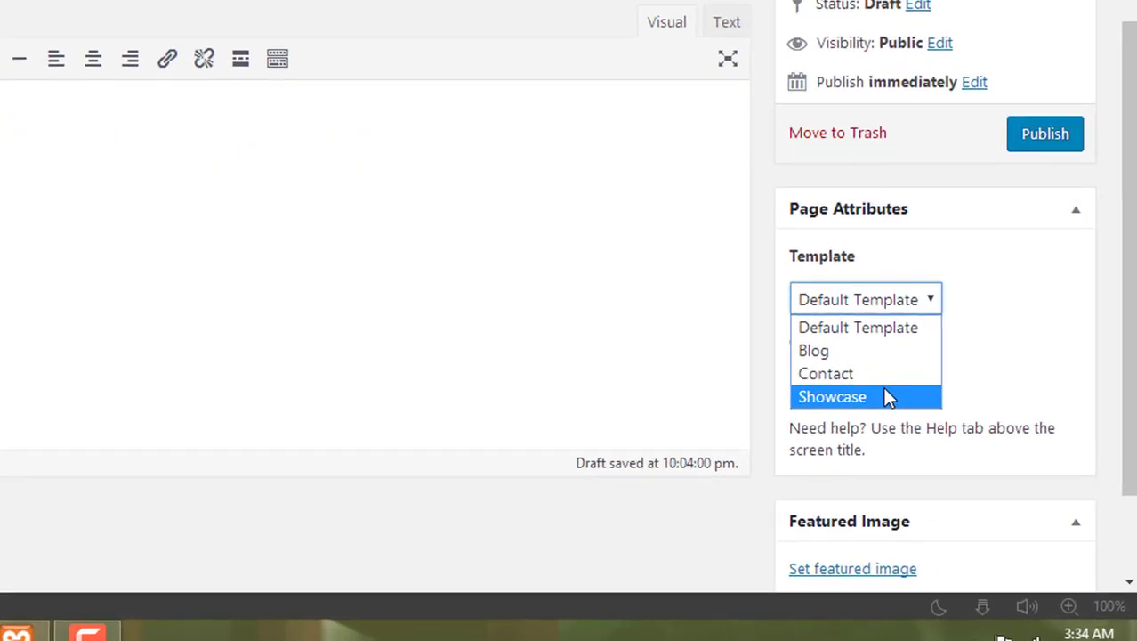
left_click(887, 397)
scroll(888, 397, "down", 3)
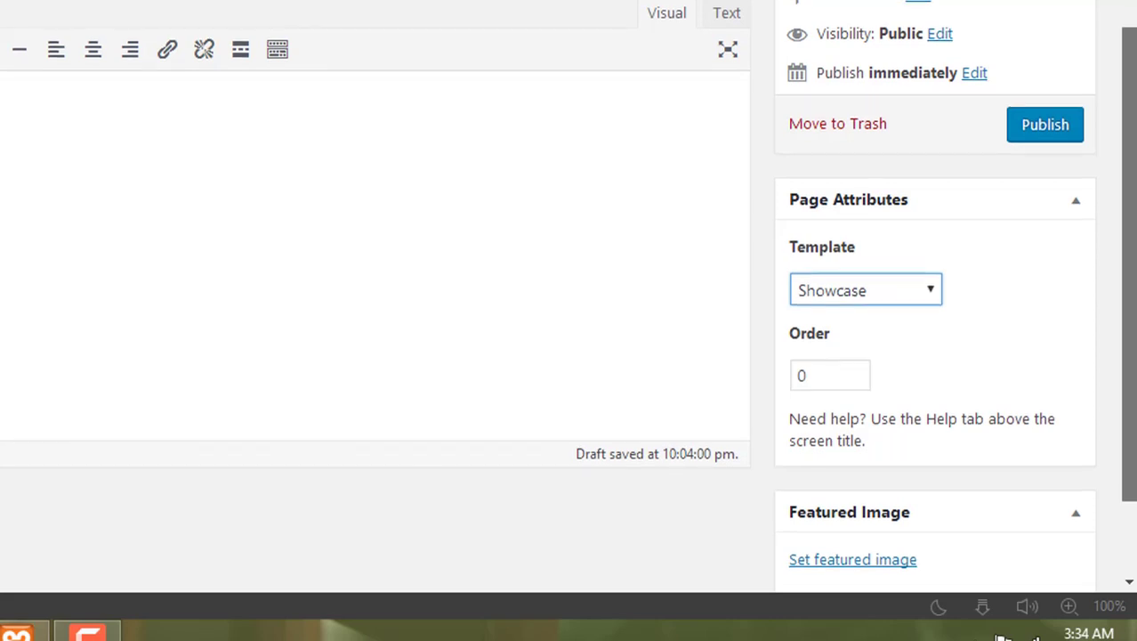
scroll(568, 287, "up", 5)
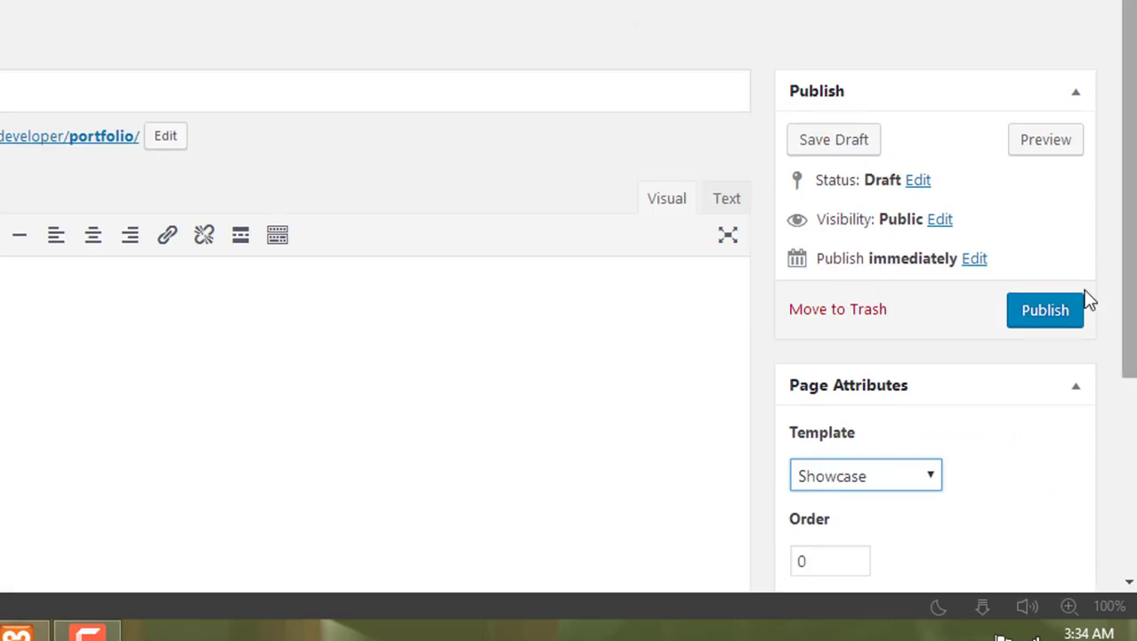
left_click(1043, 312)
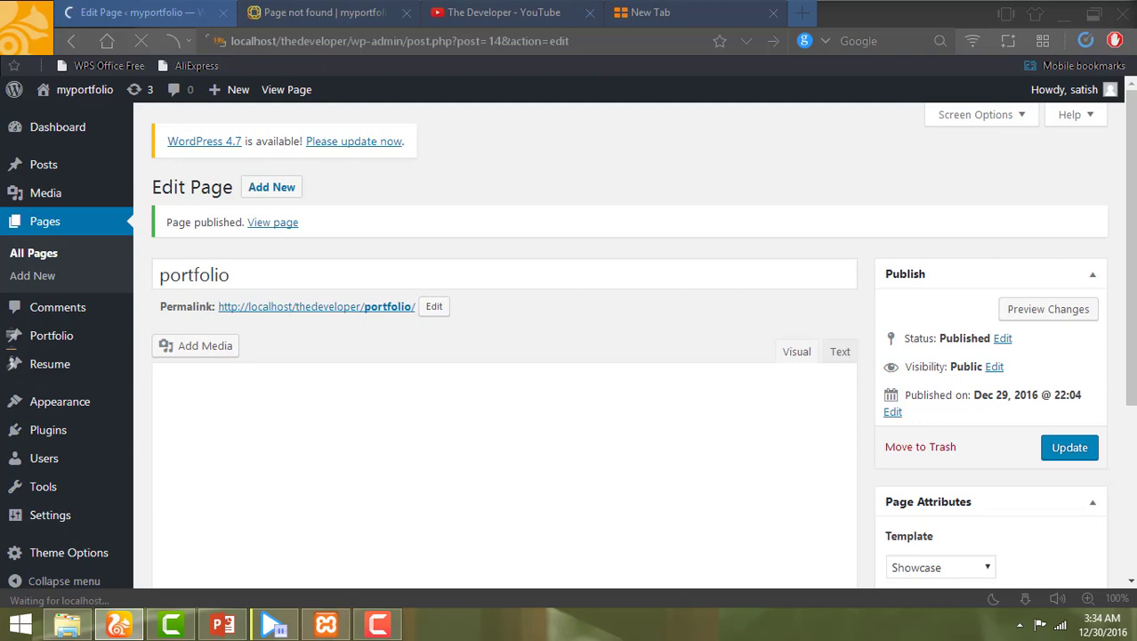
Reload the live site and view the new portfolio page from its navigation
key("ctrl+Tab")
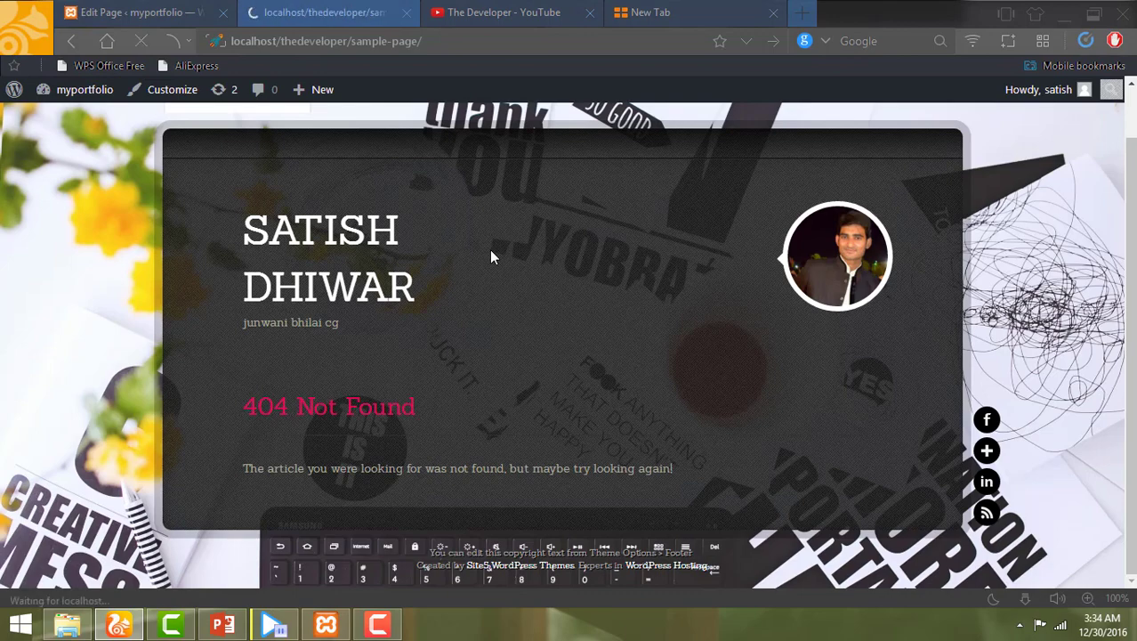
key("F5")
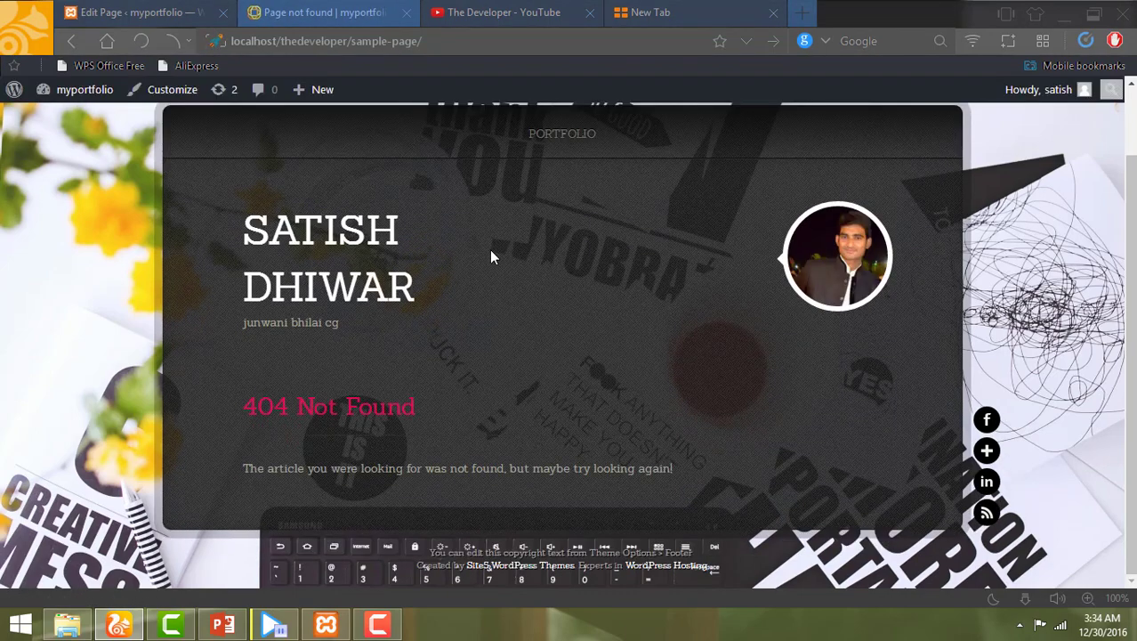
left_click(566, 140)
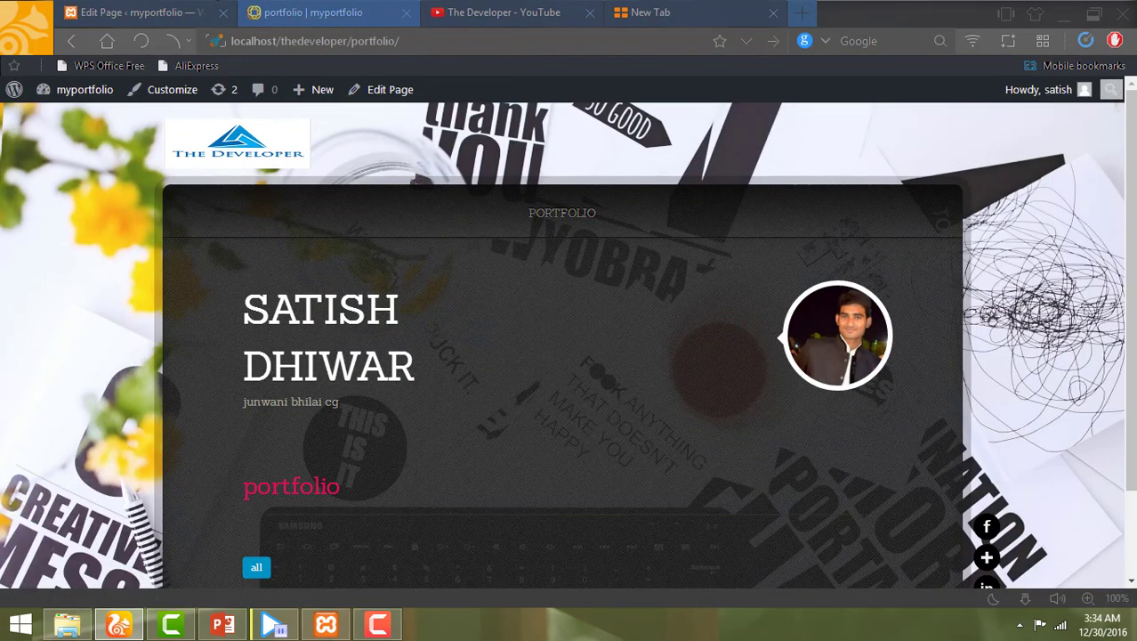
Return to the administration area and create a new portfolio item titled "android project"
left_click(142, 12)
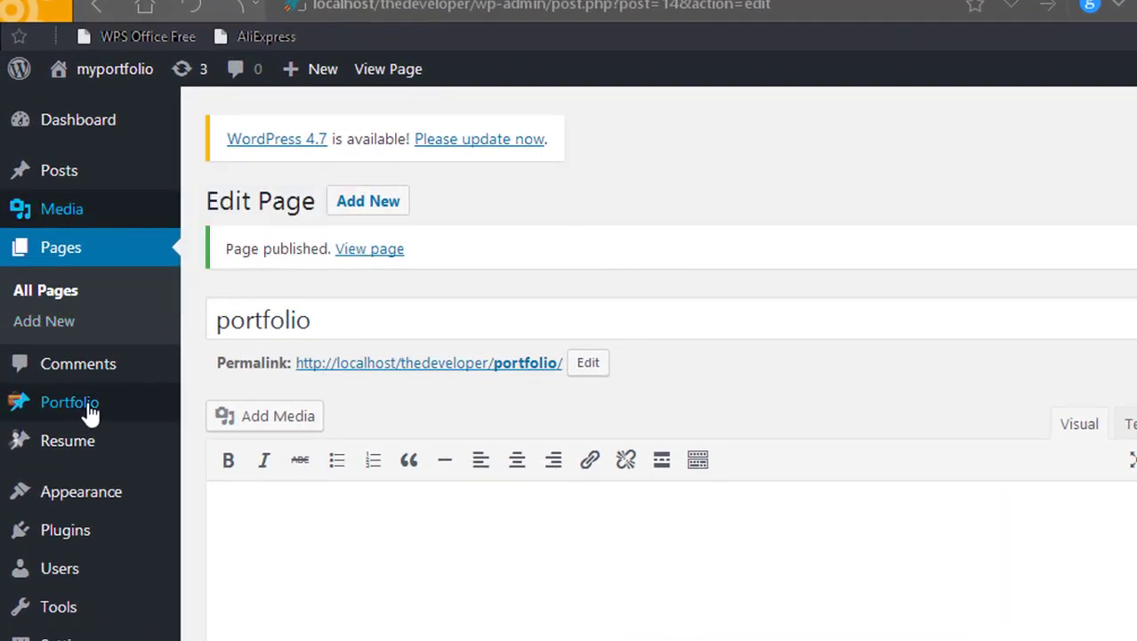
mouse_move(110, 406)
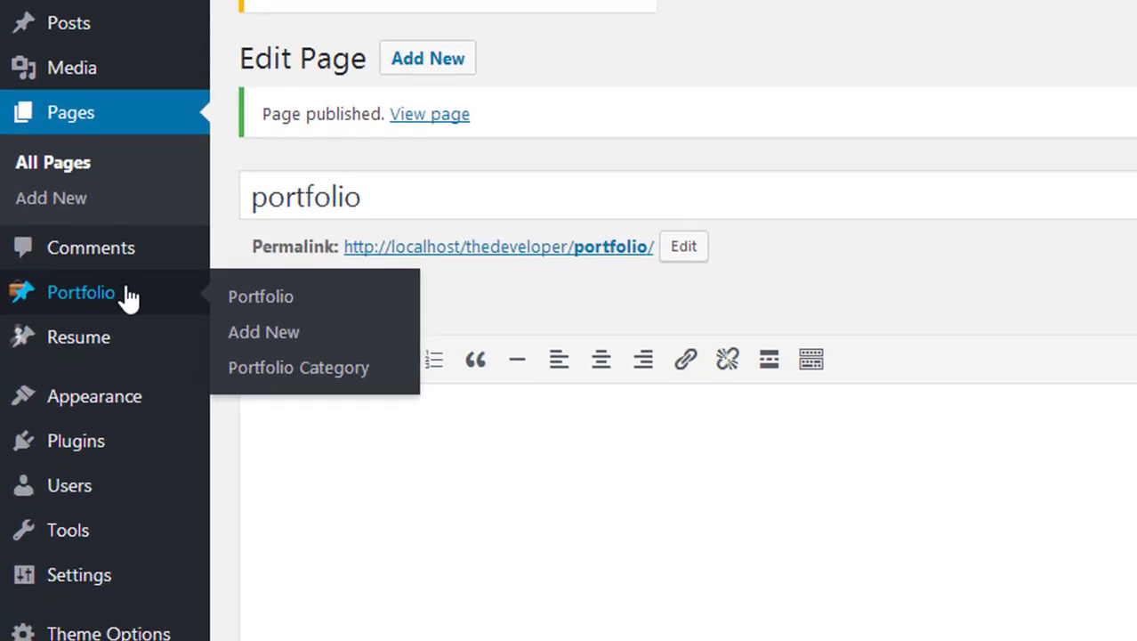
left_click(270, 331)
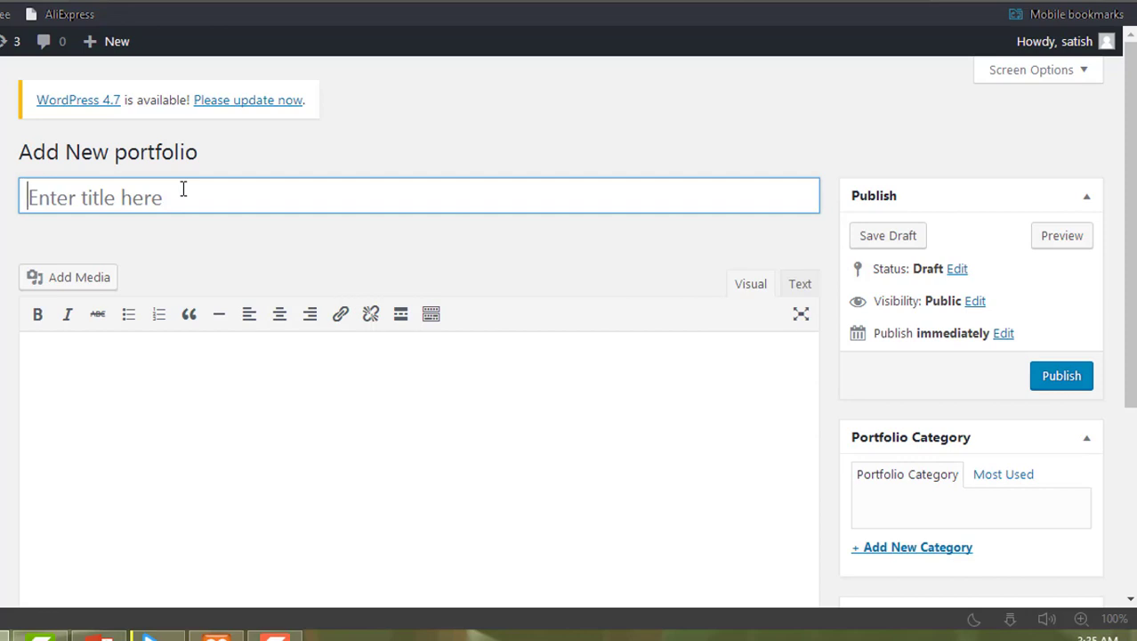
type("andr")
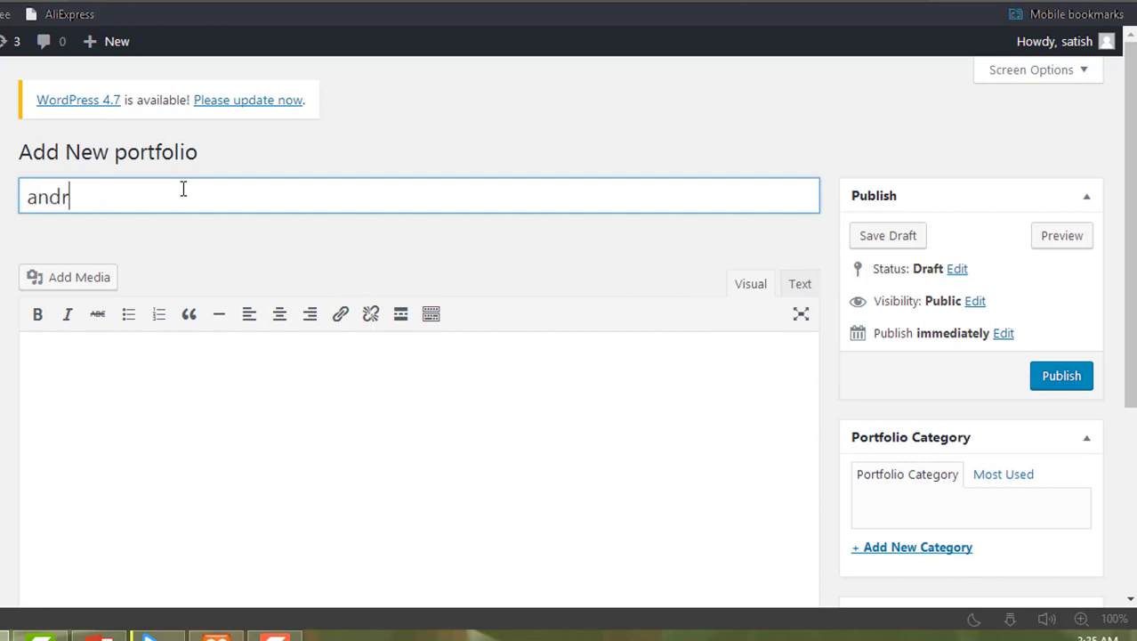
type("oid project")
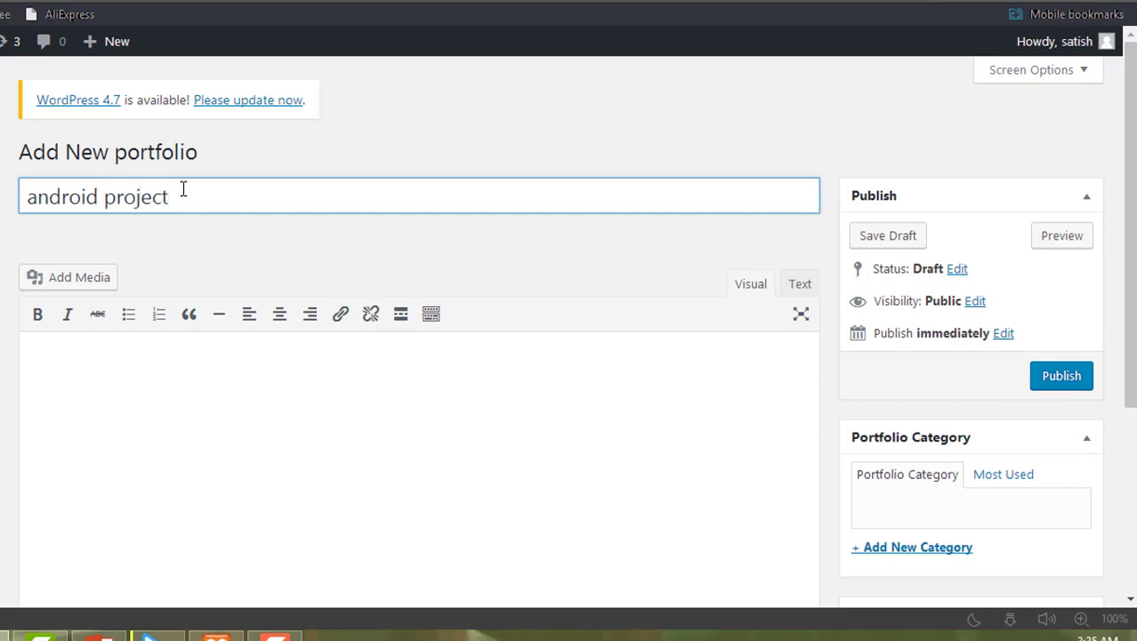
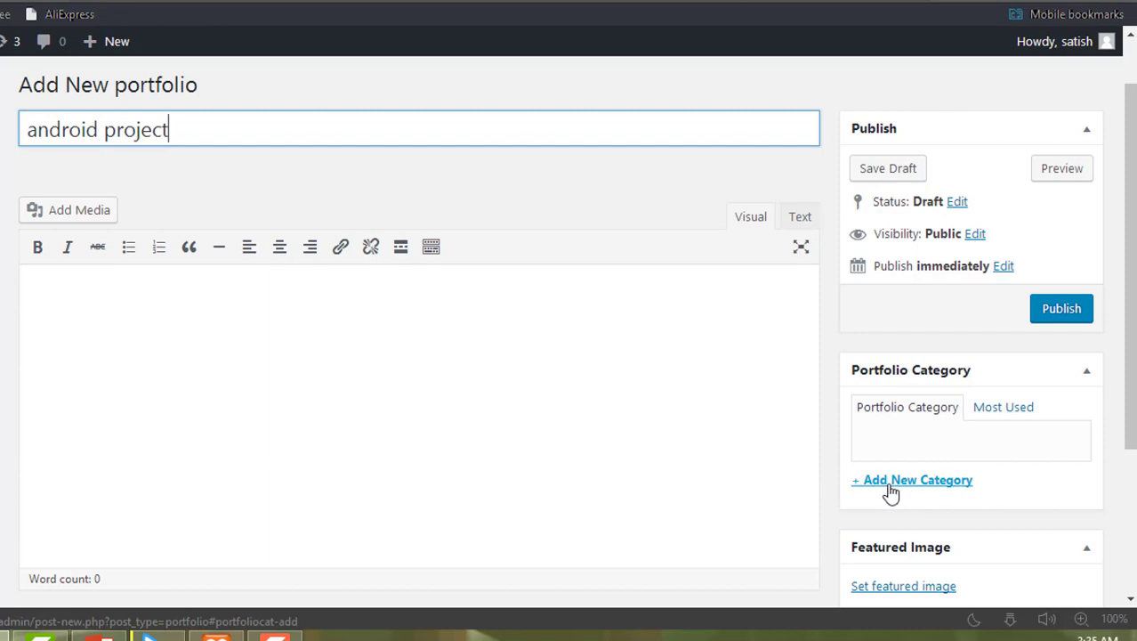
Create a new portfolio category named "my projects" for the android project item
left_click(891, 490)
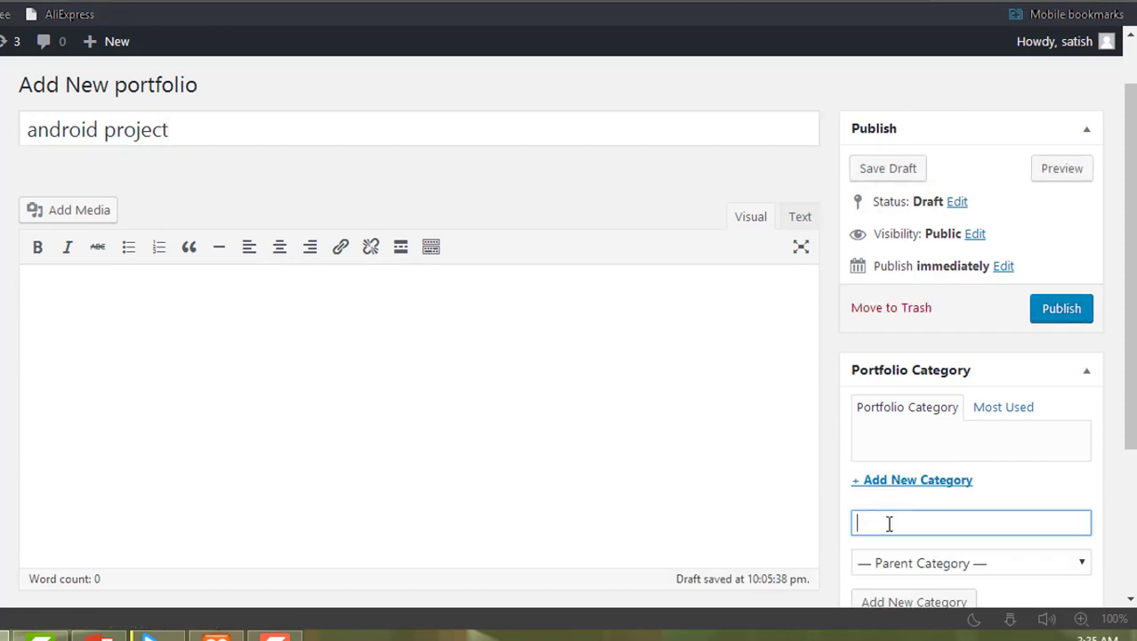
left_click(889, 523)
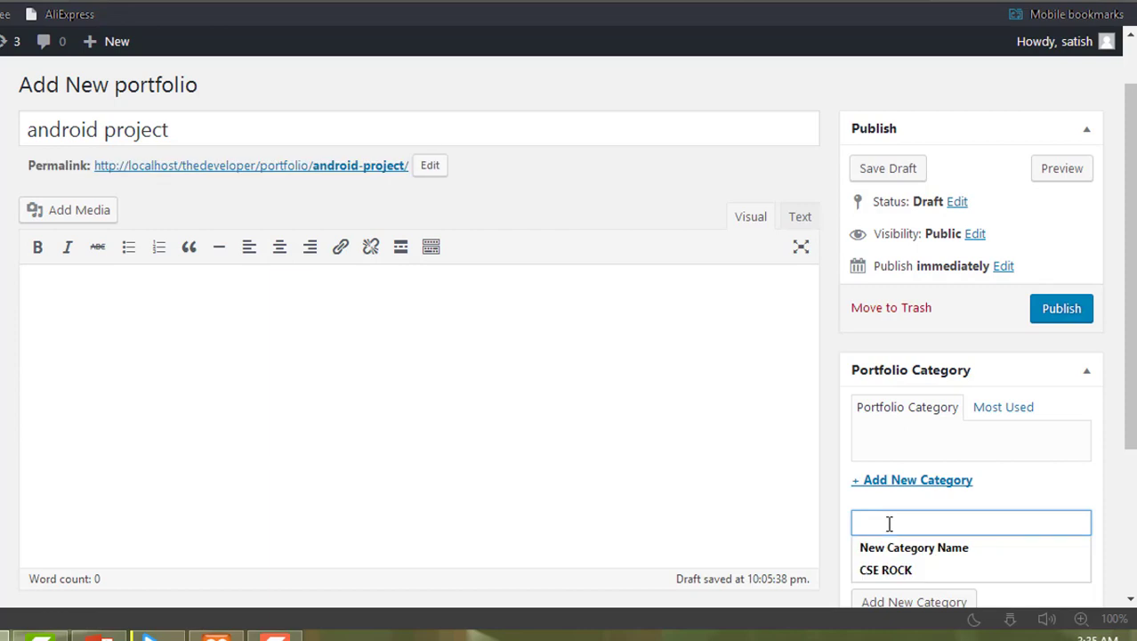
type("my proj")
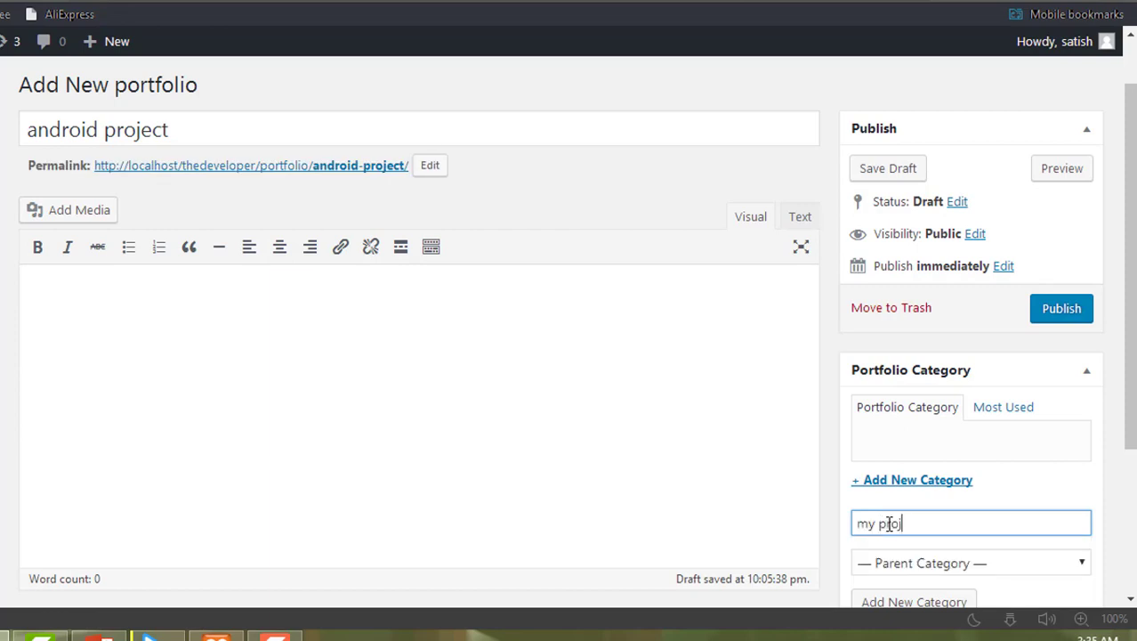
type("ects")
scroll(1129, 293, "down", 1)
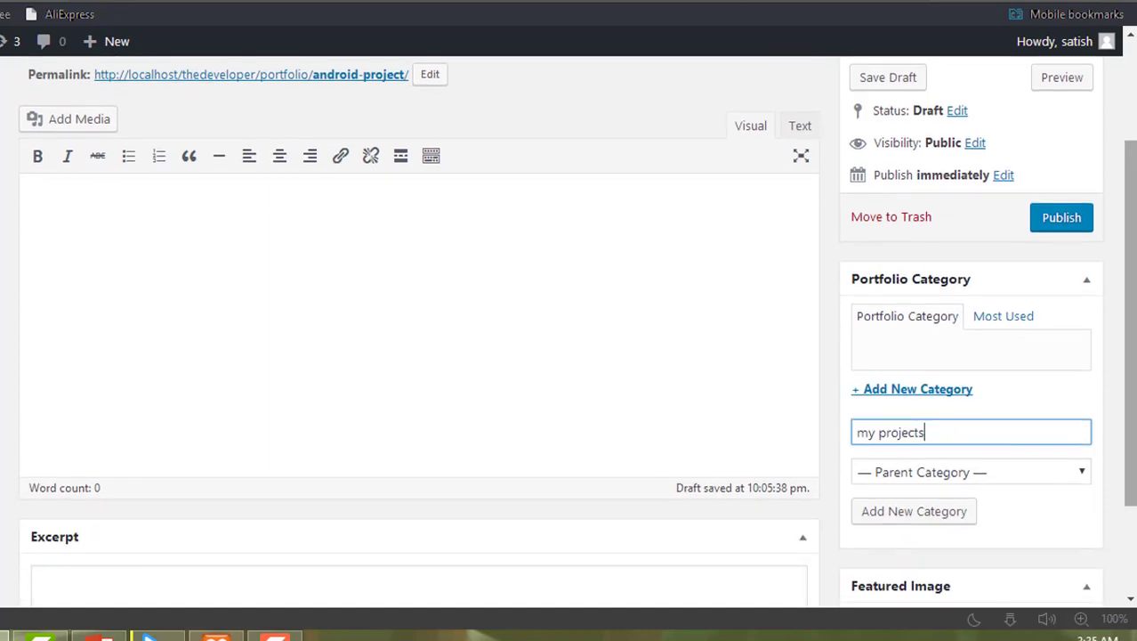
left_click(894, 516)
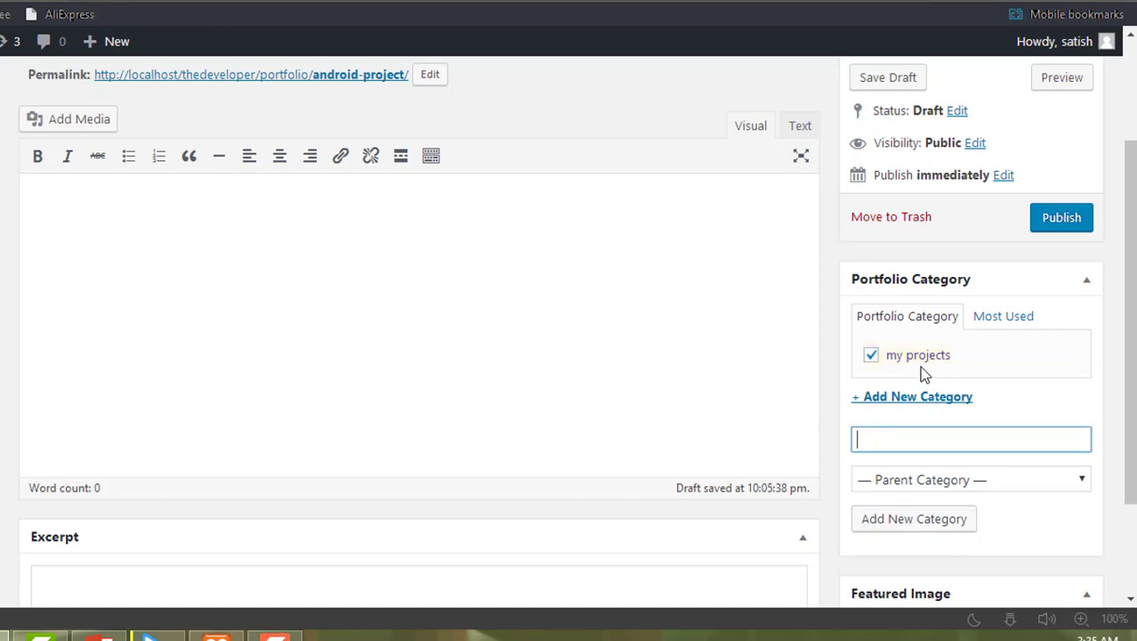
scroll(1129, 320, "up", 2)
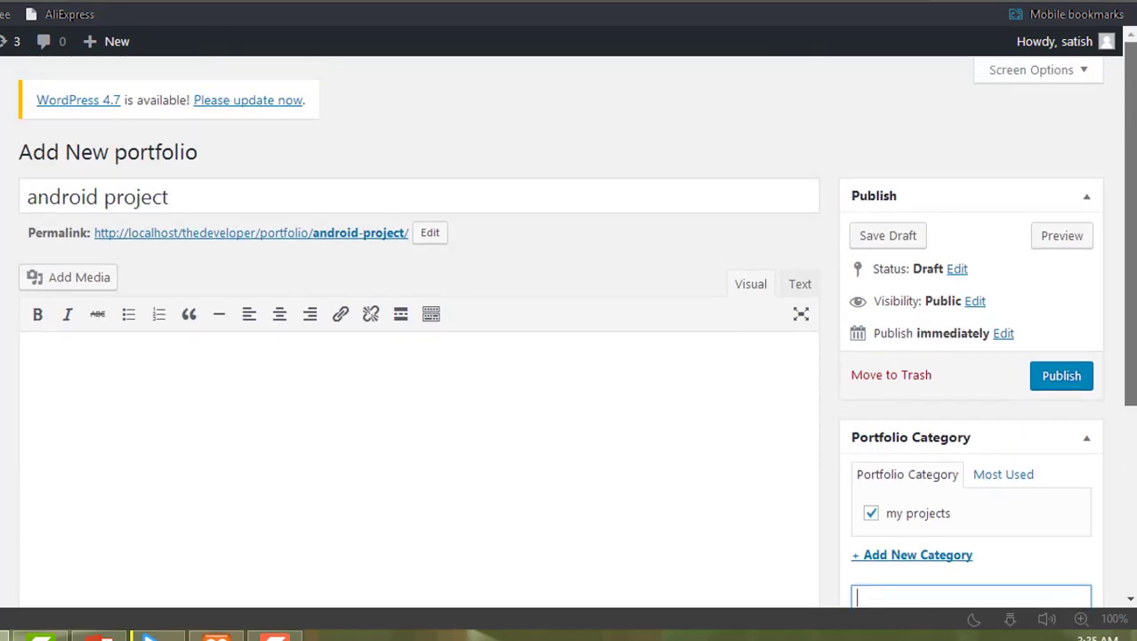
scroll(1130, 316, "down", 2)
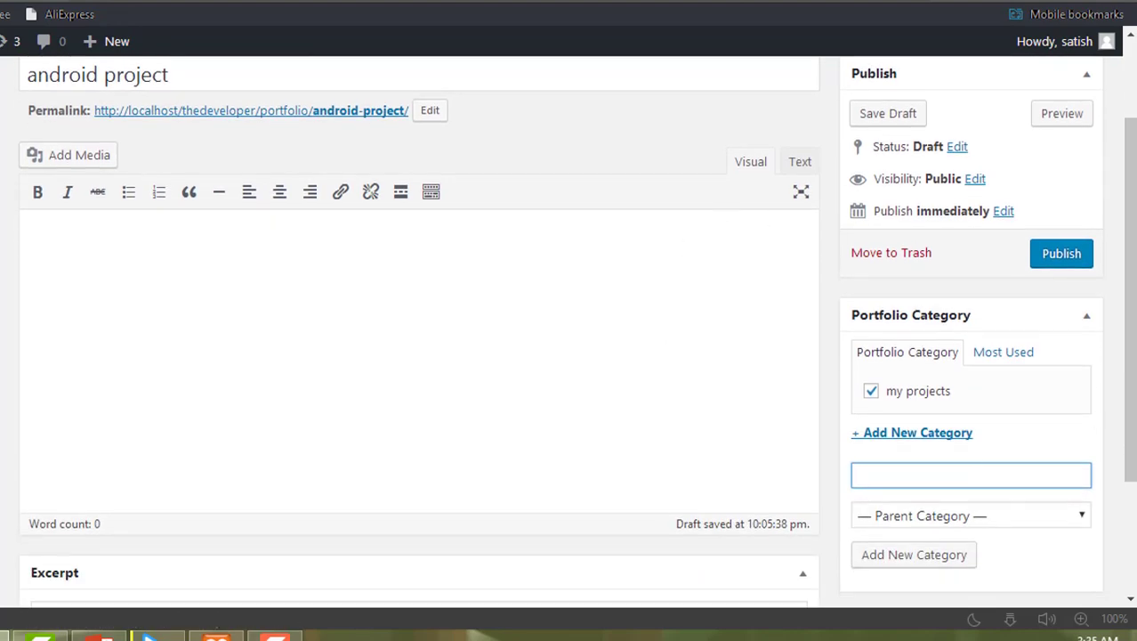
scroll(1134, 346, "down", 3)
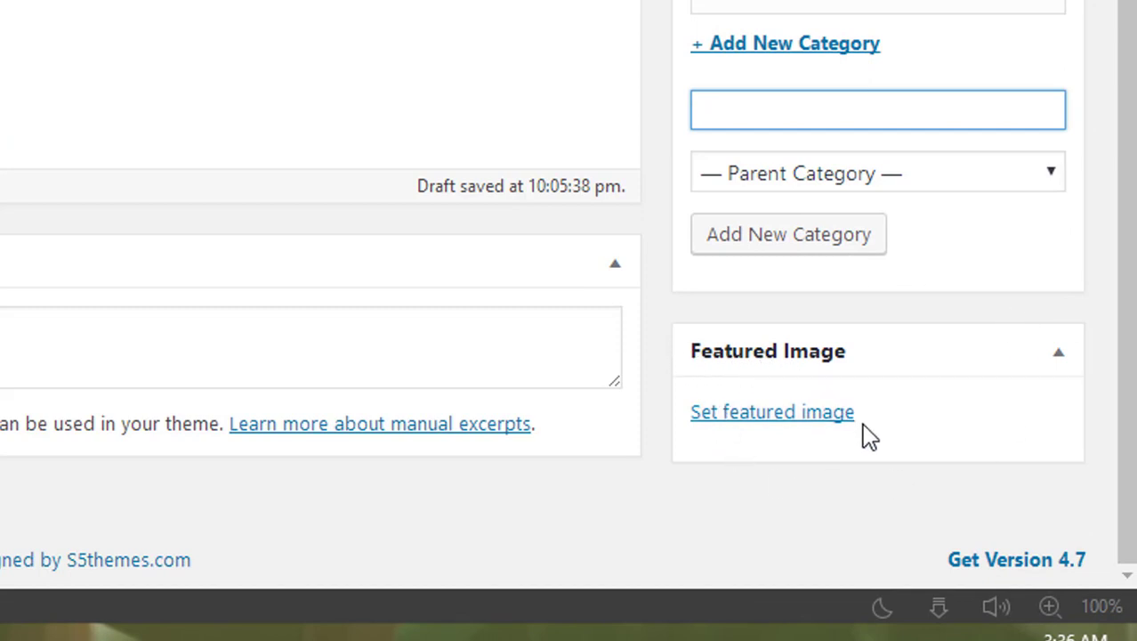
left_click(739, 416)
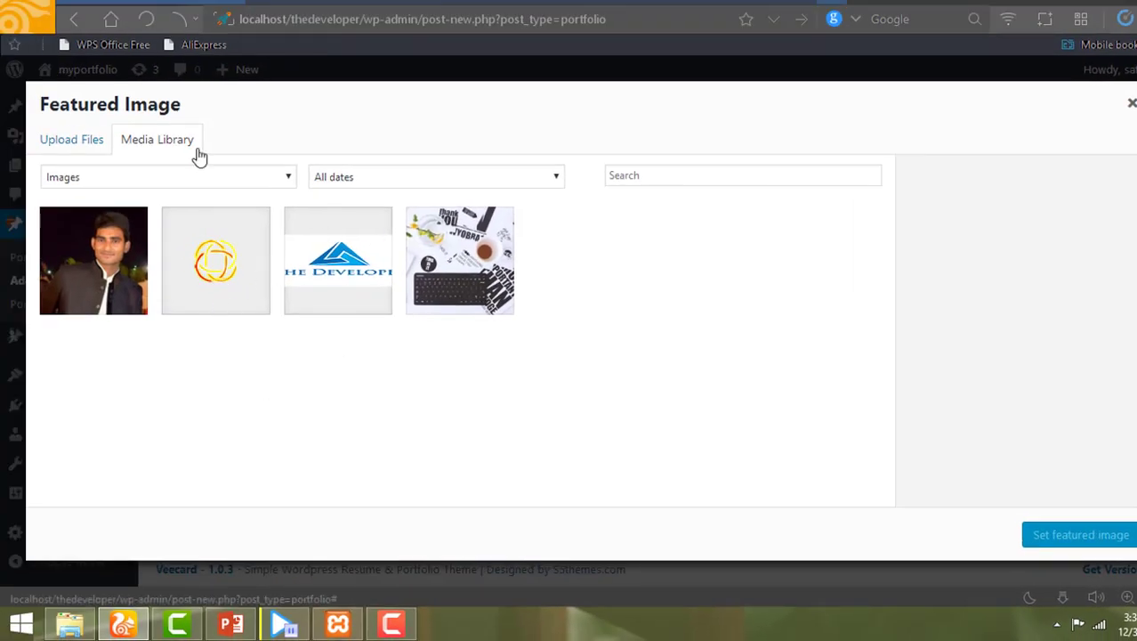
left_click(78, 142)
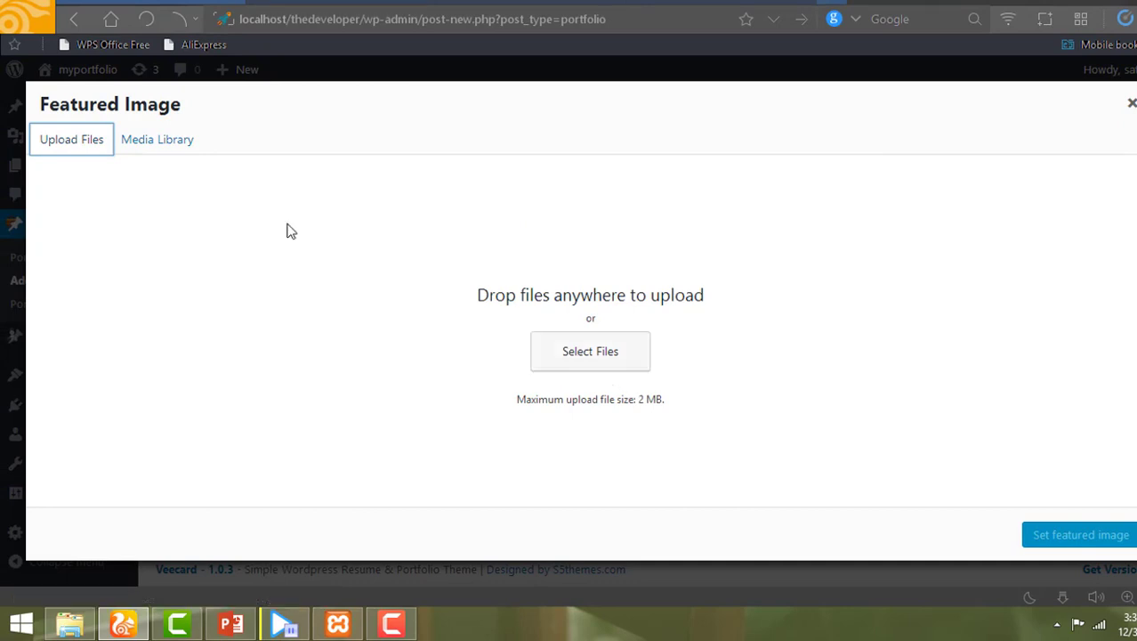
left_click(604, 373)
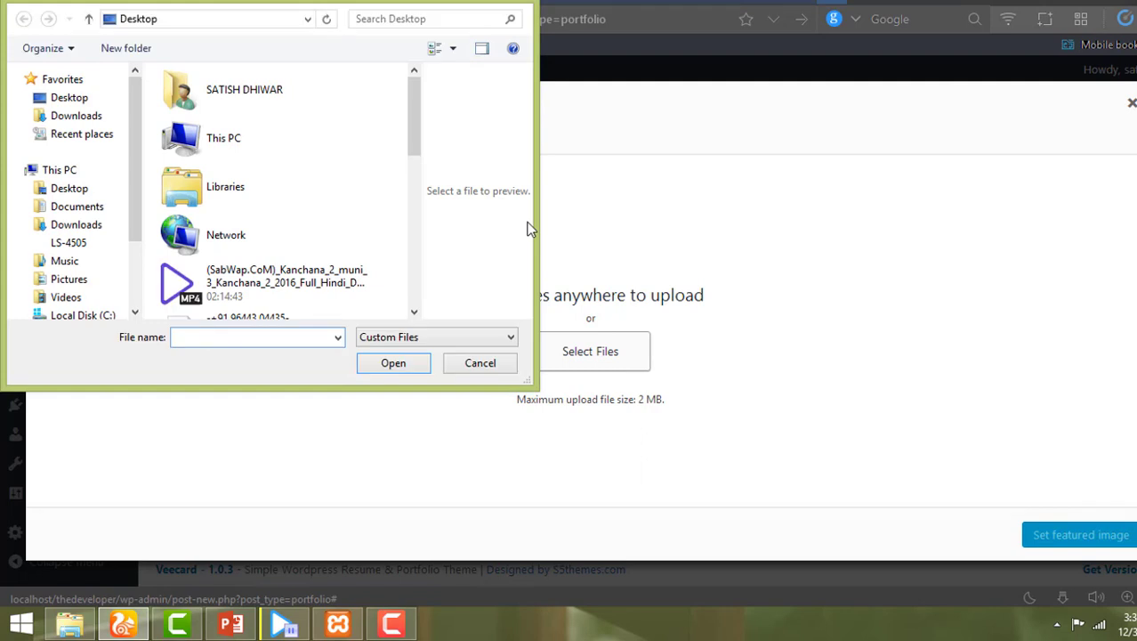
left_click(414, 173)
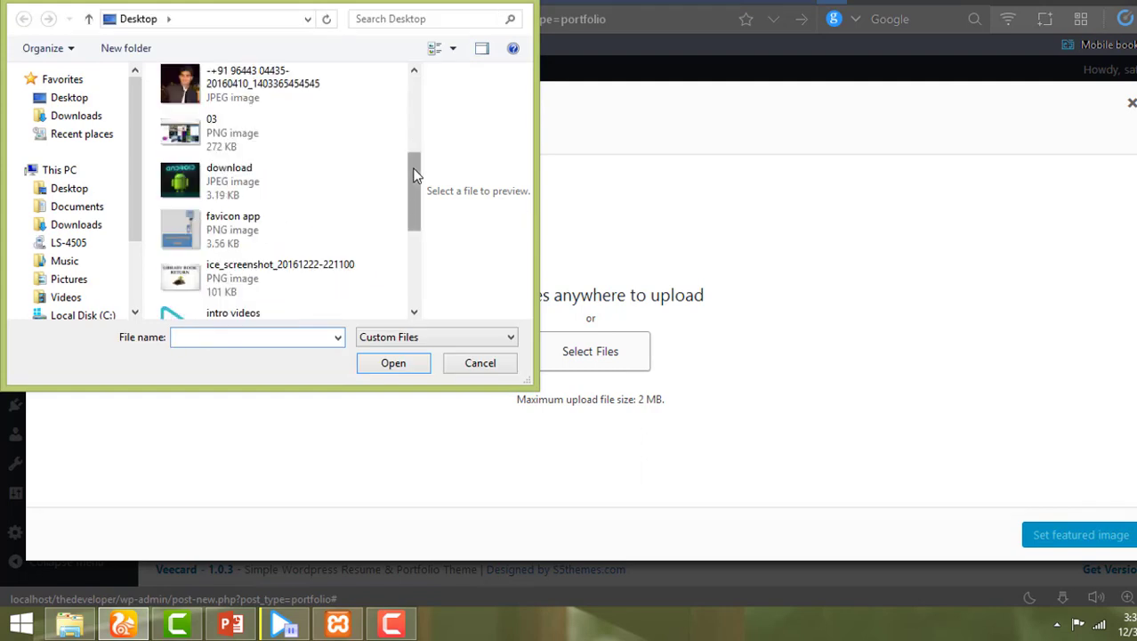
left_click_drag(414, 175, 414, 187)
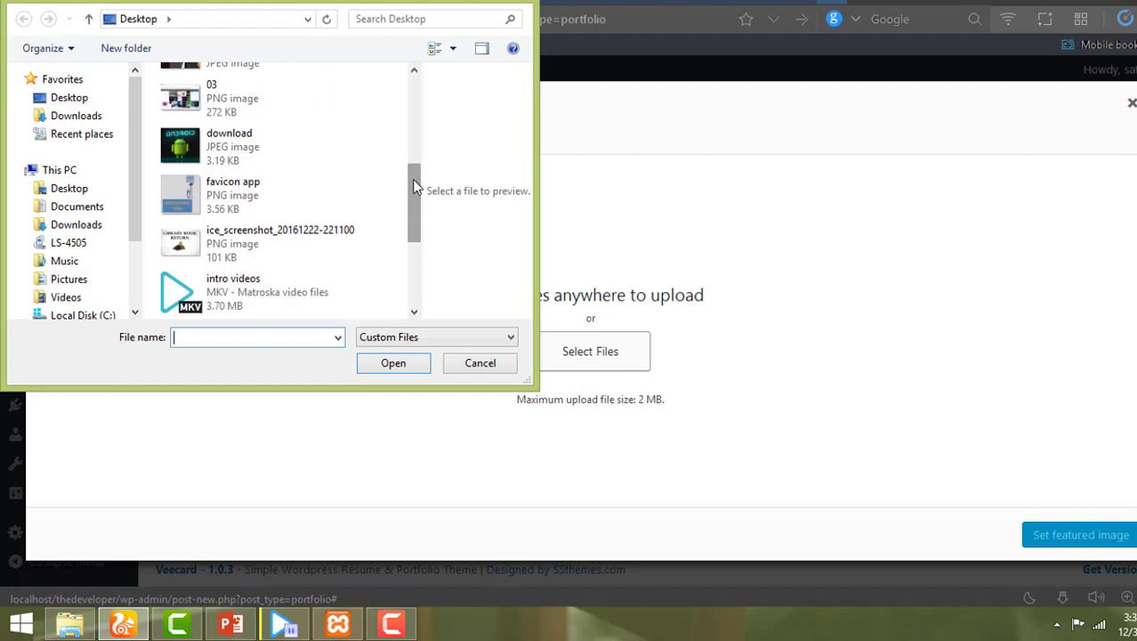
double_click(311, 238)
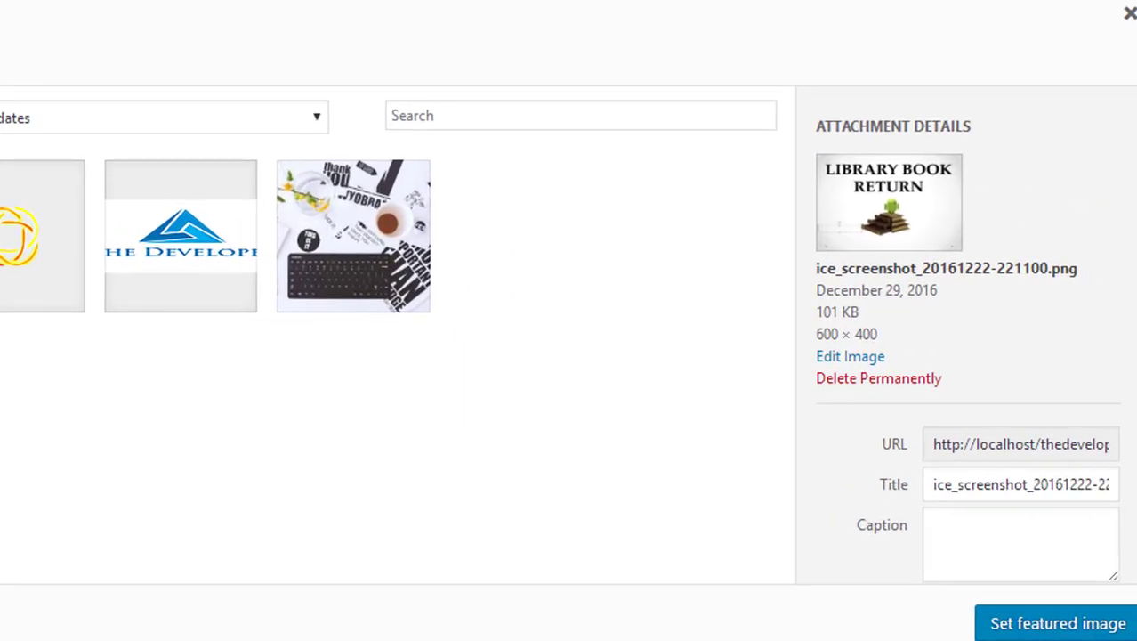
scroll(968, 400, "down", 2)
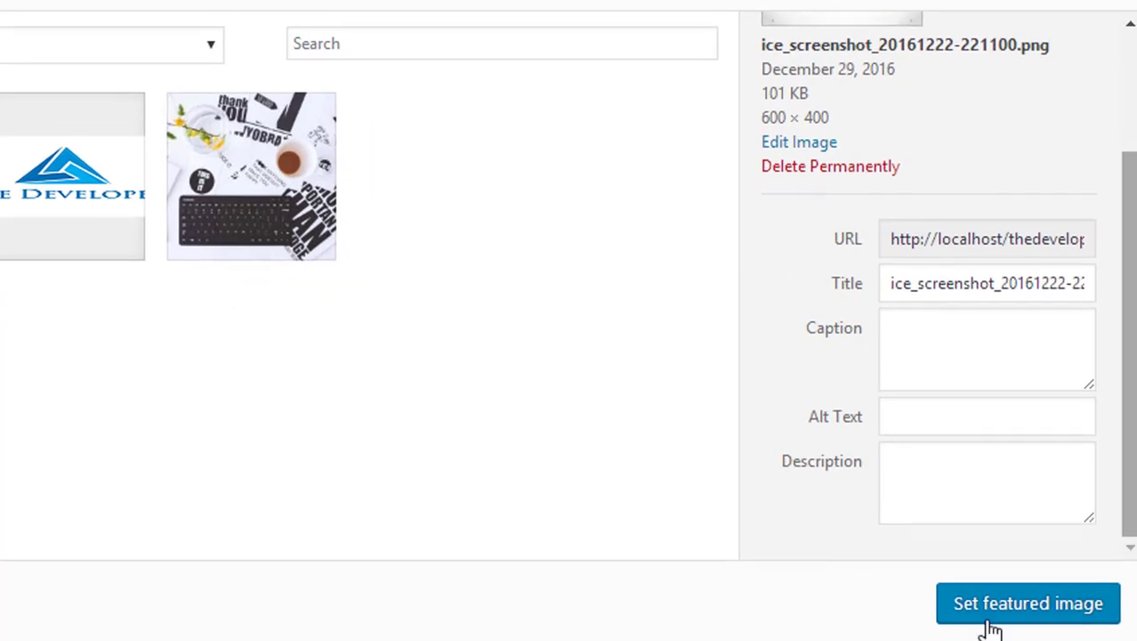
left_click(985, 622)
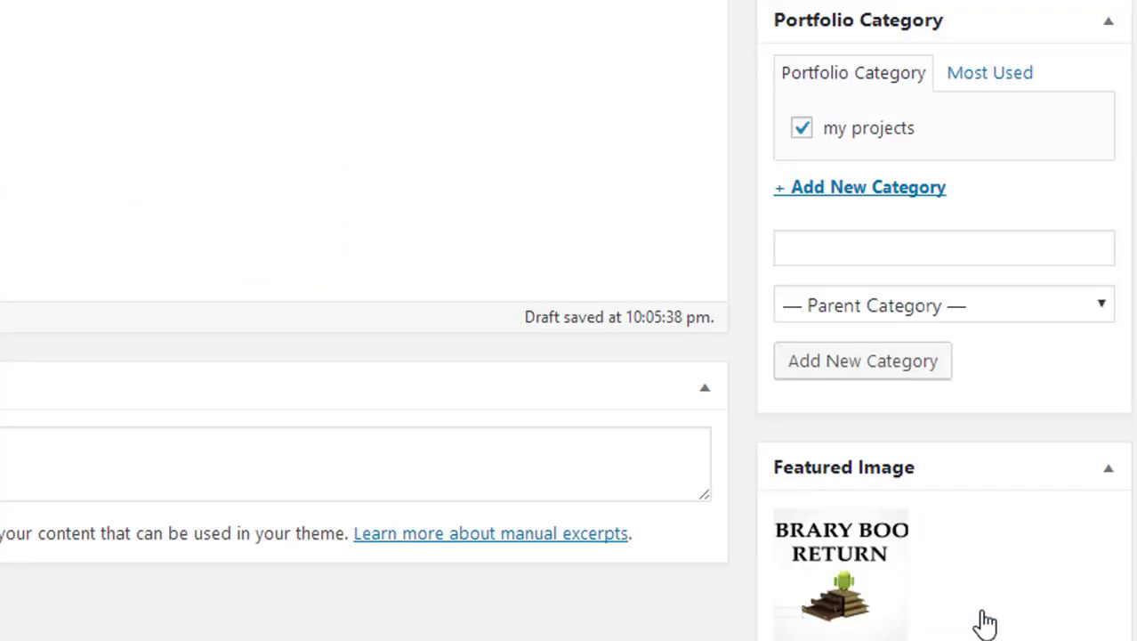
Review the featured image and category settings, and publish the android project portfolio item
scroll(984, 622, "down", 2)
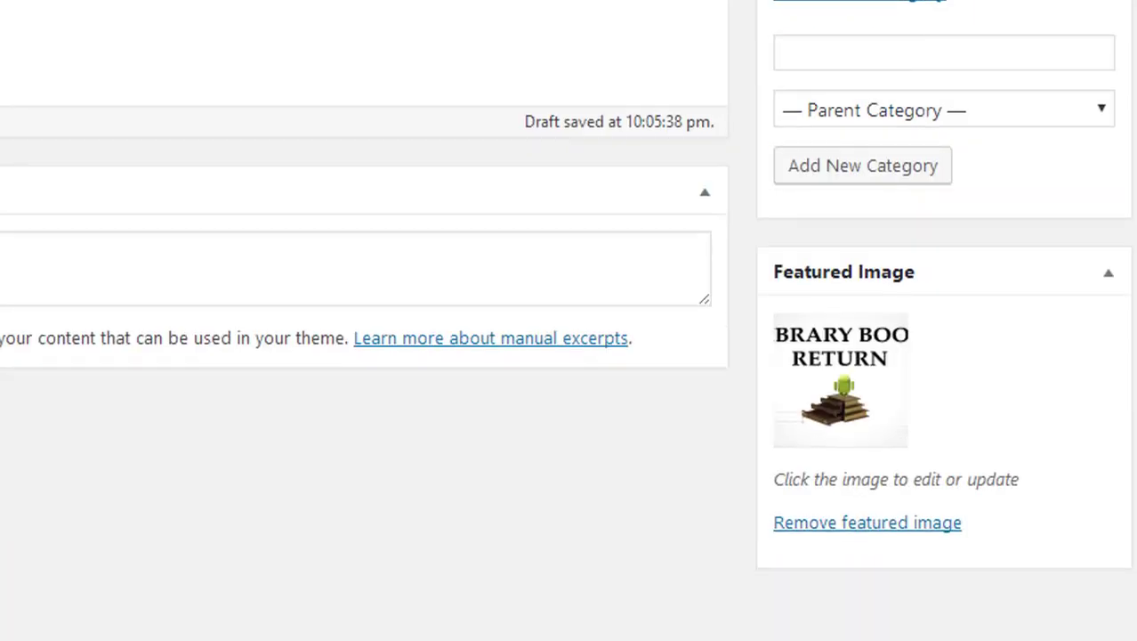
scroll(570, 321, "up", 5)
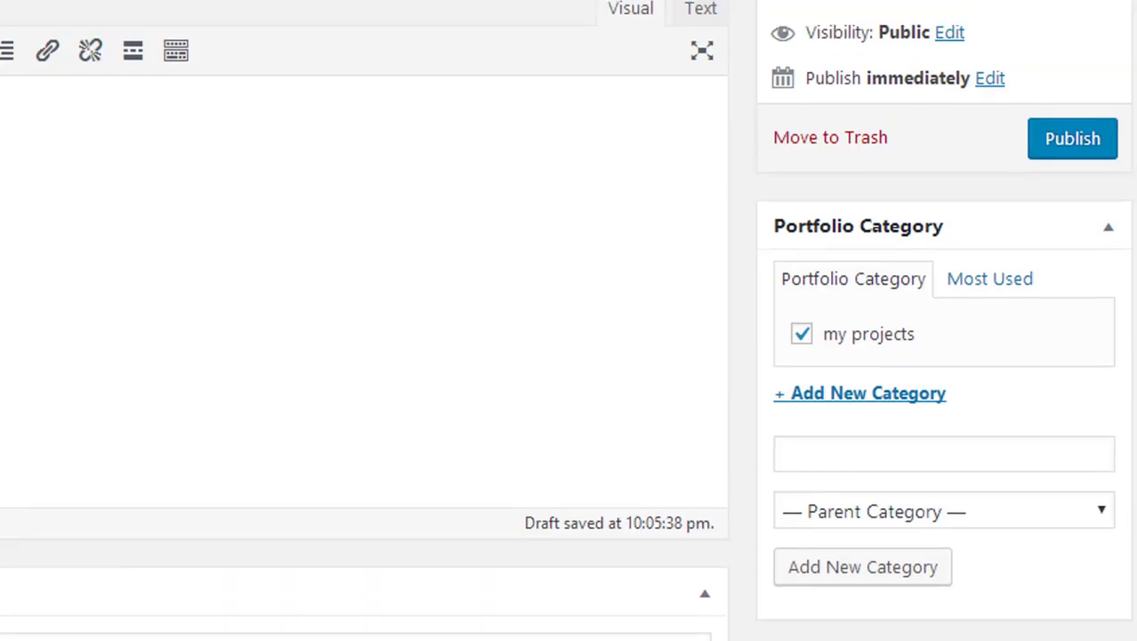
scroll(569, 320, "up", 1)
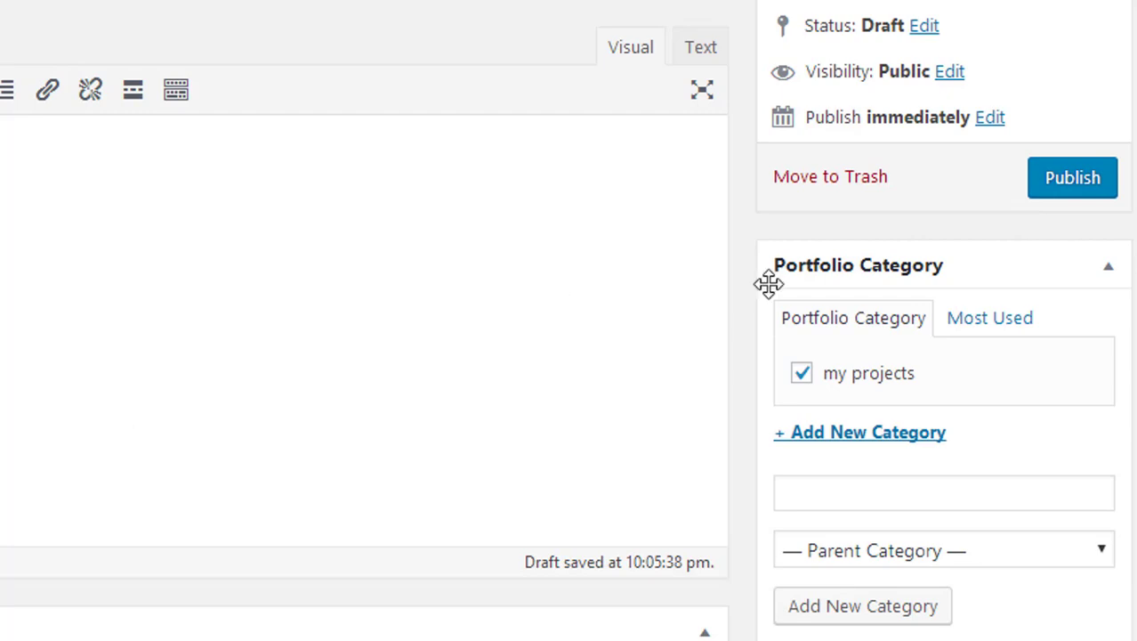
left_click(1061, 183)
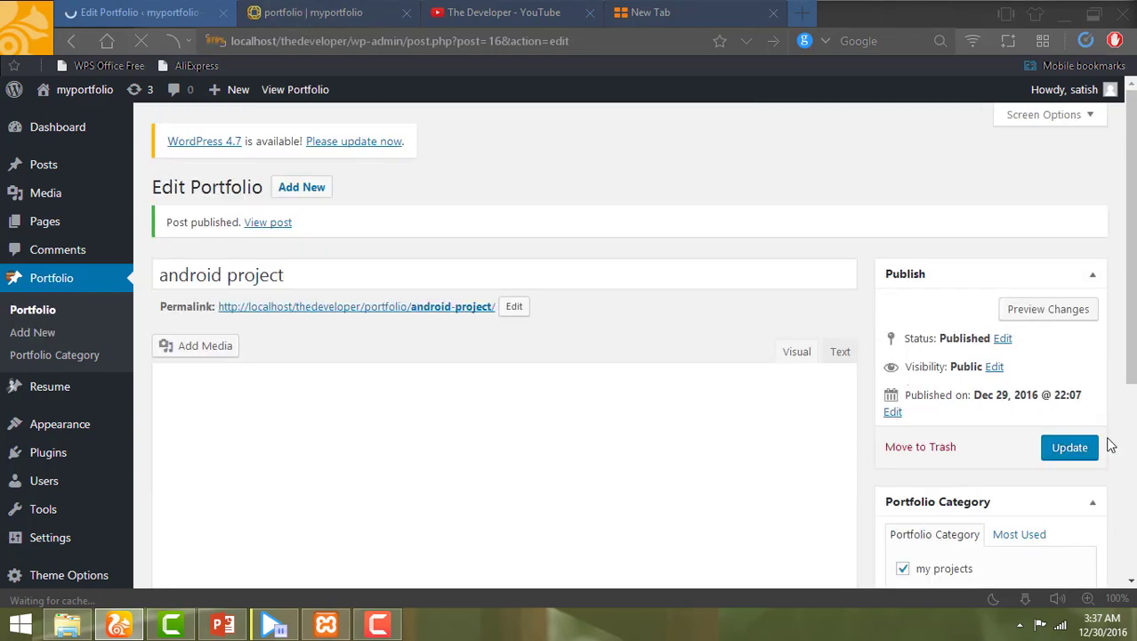
Reload the live portfolio page and examine the category filters and the android project's thumbnail
left_click(313, 11)
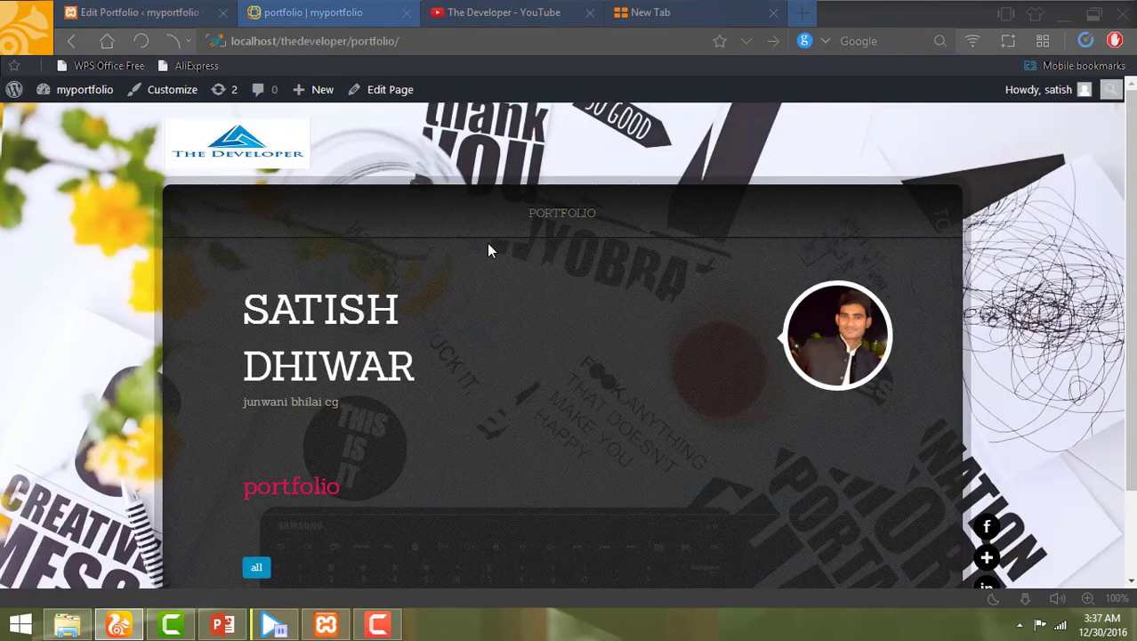
key("F5")
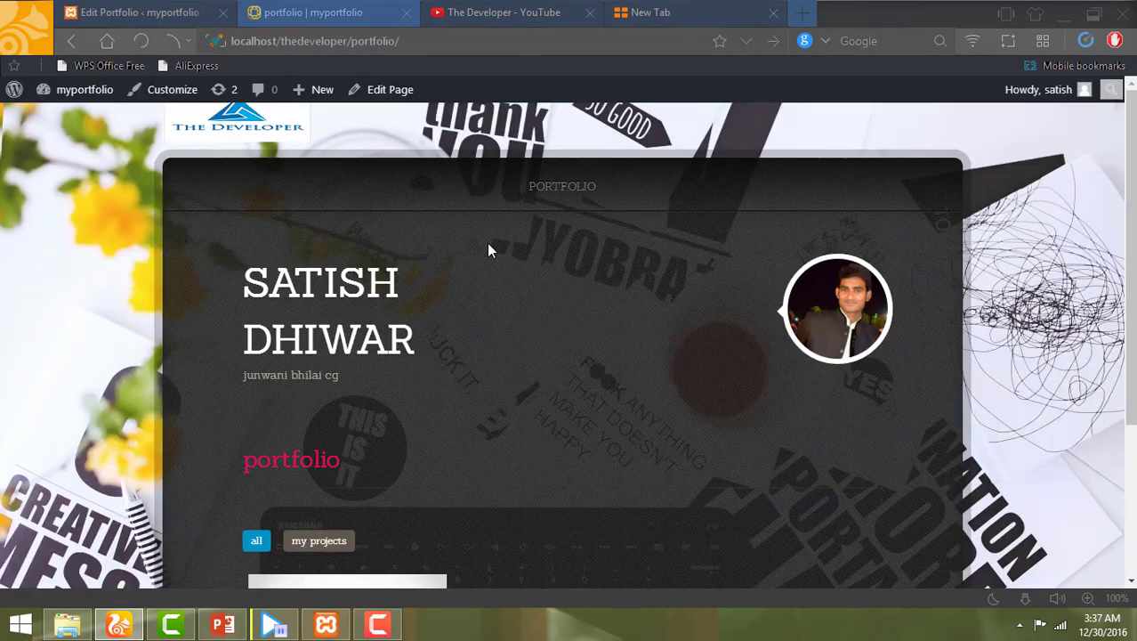
scroll(555, 174, "up", 1)
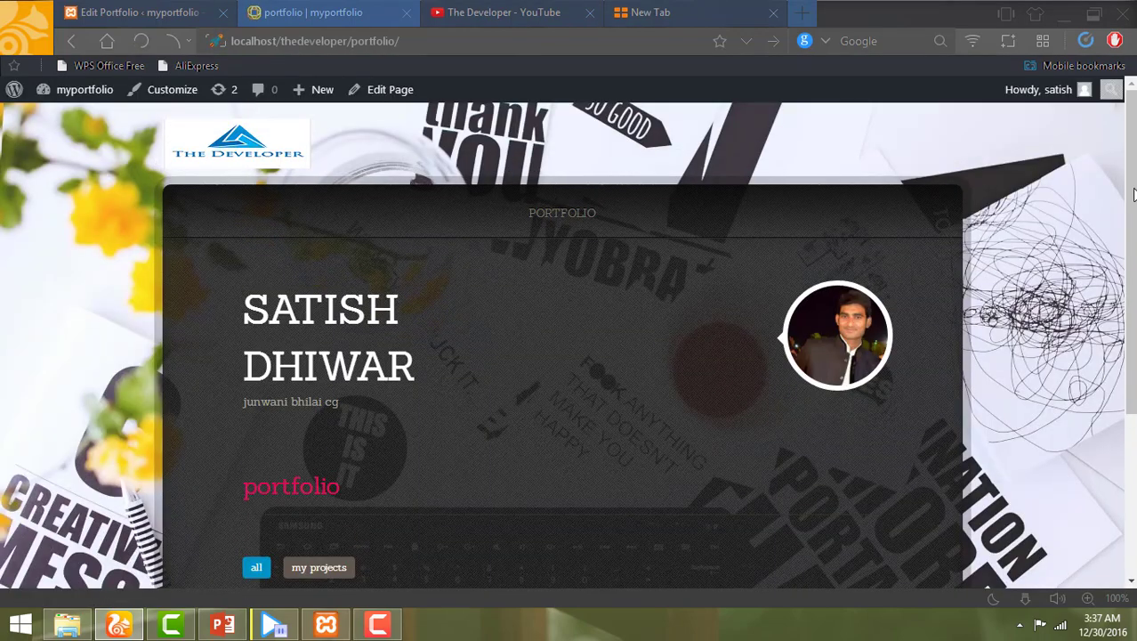
scroll(1130, 194, "down", 2)
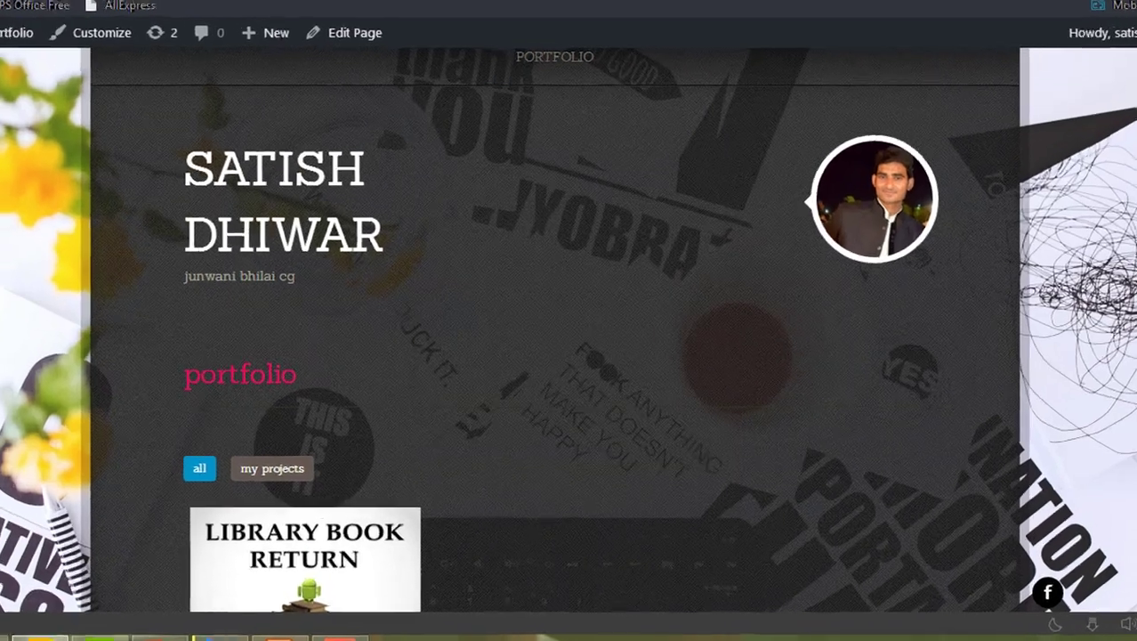
scroll(568, 317, "down", 1)
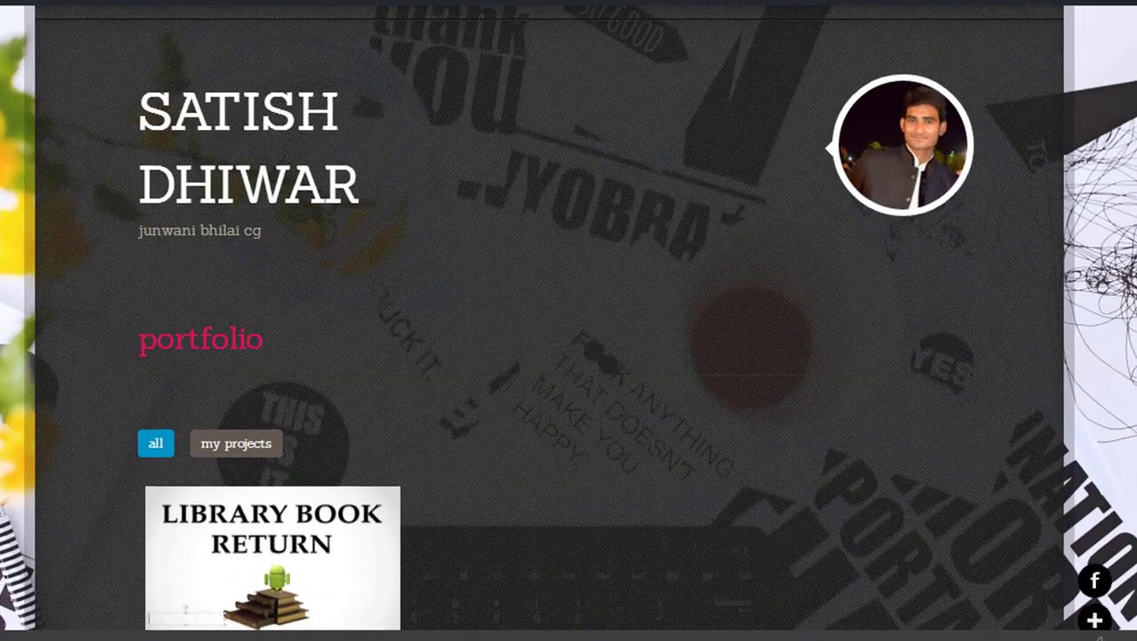
scroll(831, 365, "down", 3)
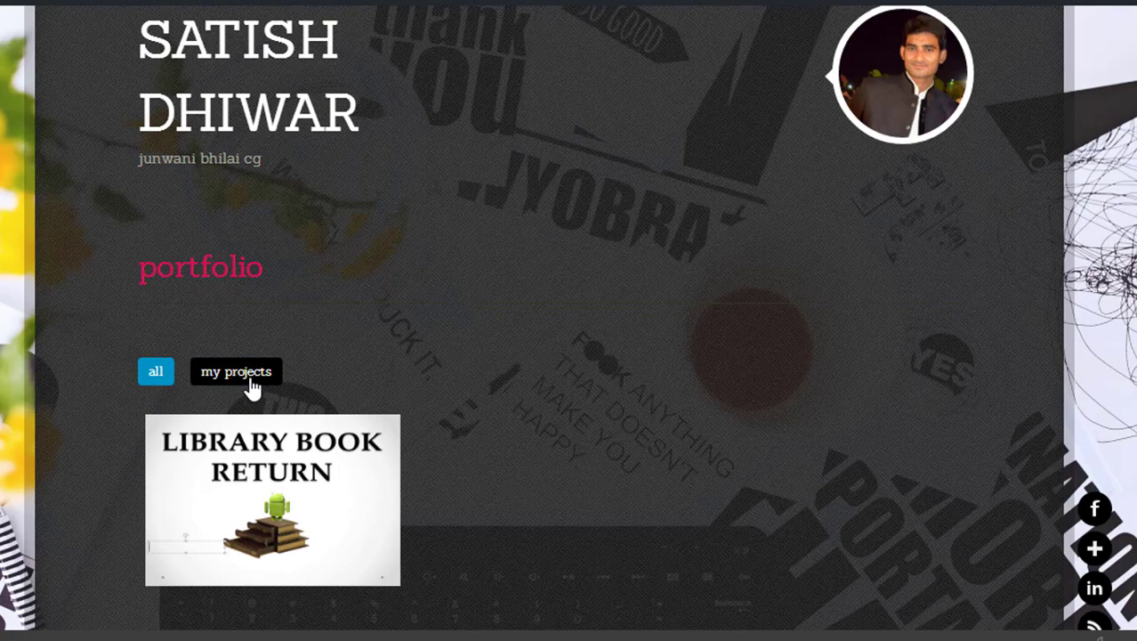
mouse_move(220, 462)
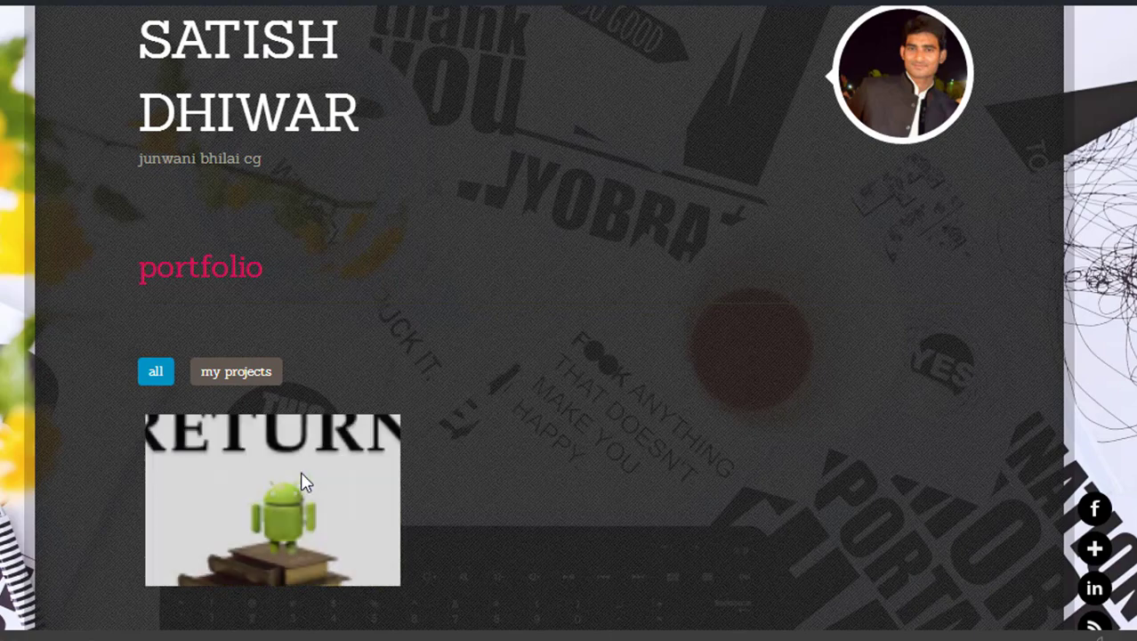
mouse_move(301, 476)
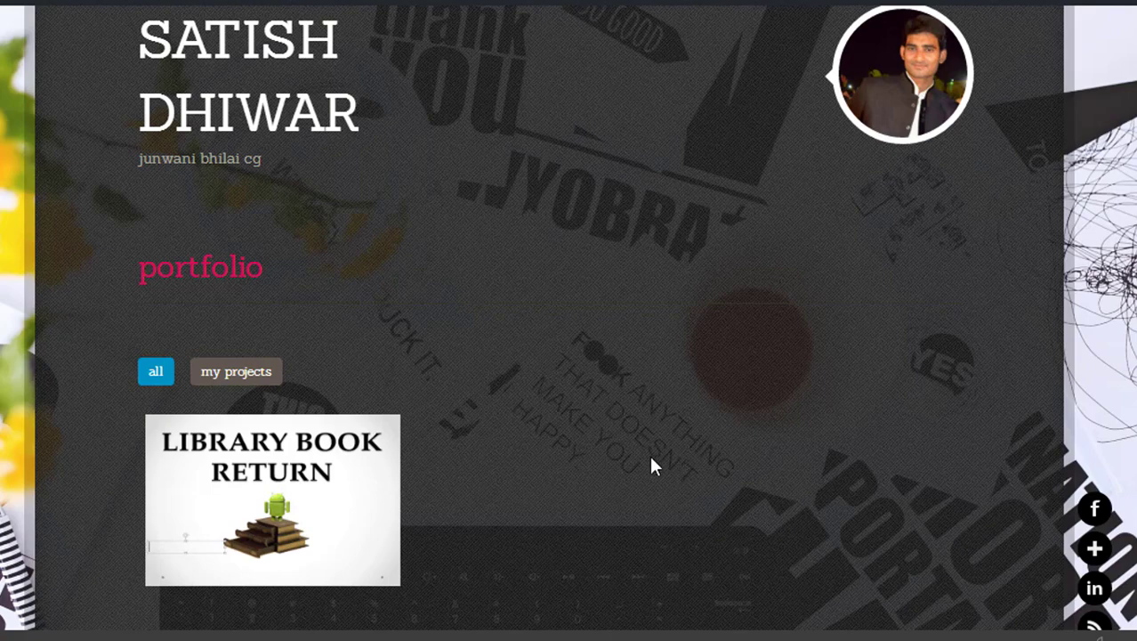
mouse_move(330, 444)
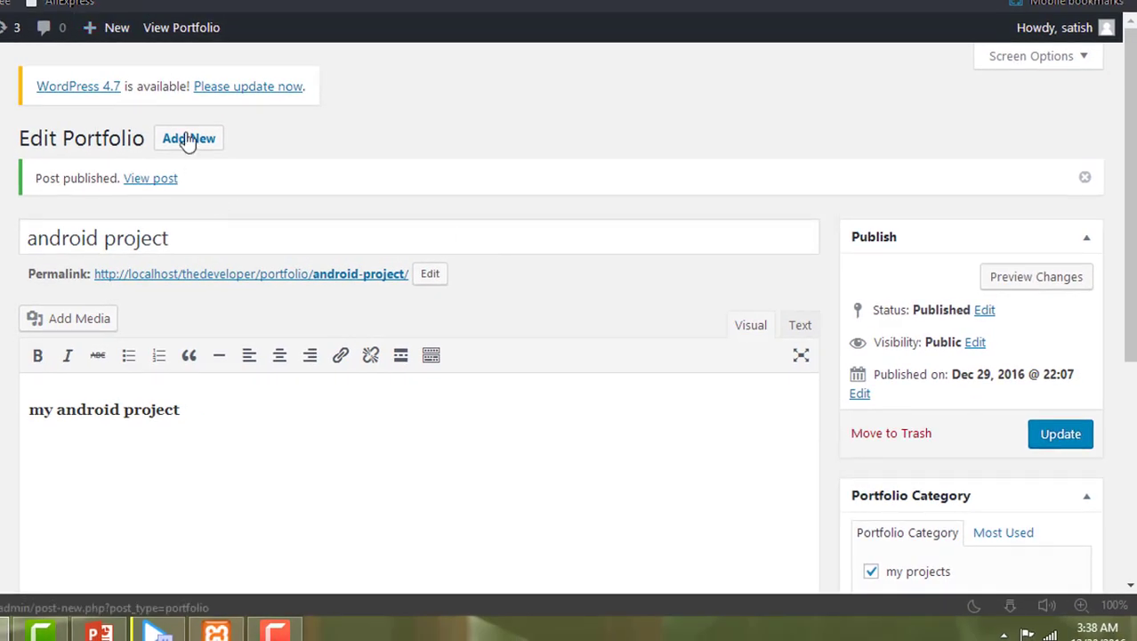
Start another new portfolio item in the administration area and title it "my blog"
left_click(186, 141)
left_click(187, 141)
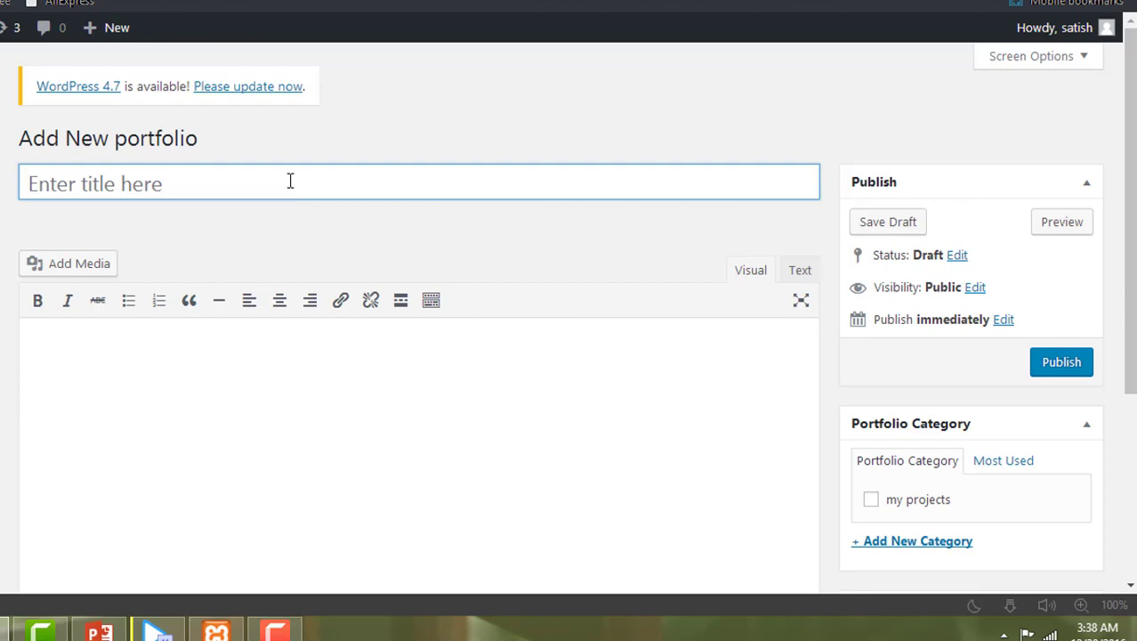
type("my blog")
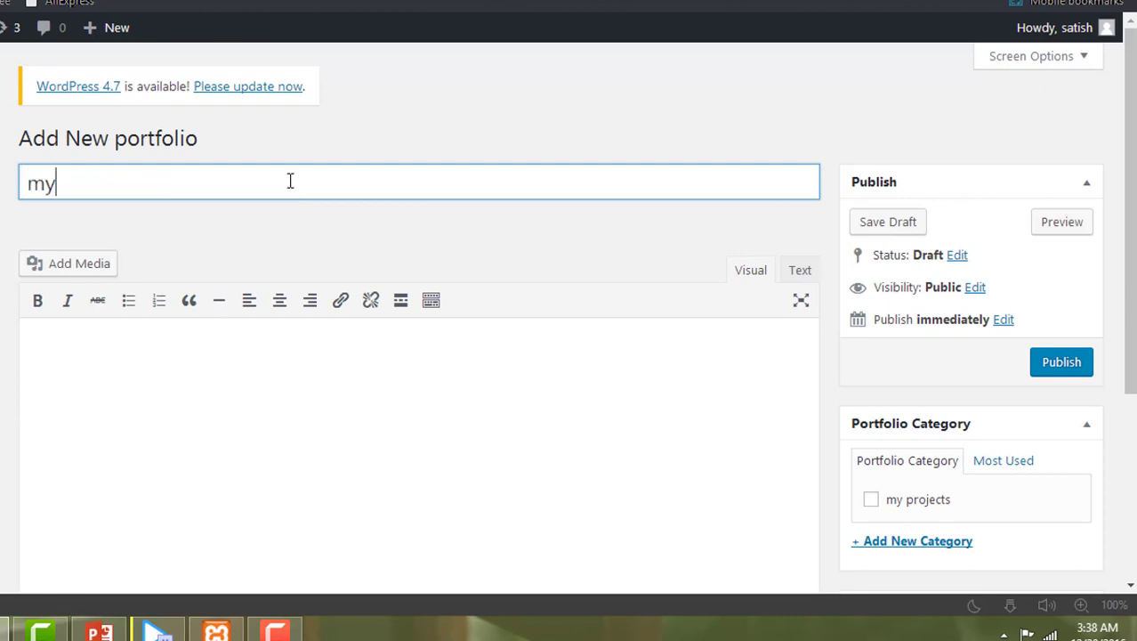
Enter "my blog" as the new portfolio item's body text and make it bold
left_click(229, 363)
type("my")
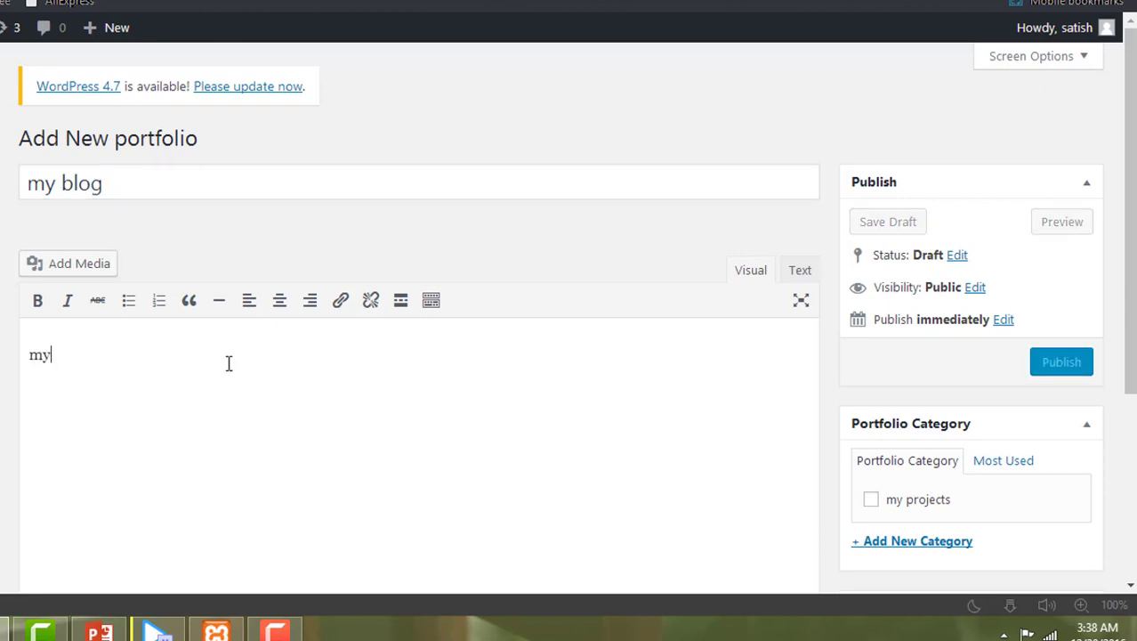
type(" blog")
key("ctrl+a")
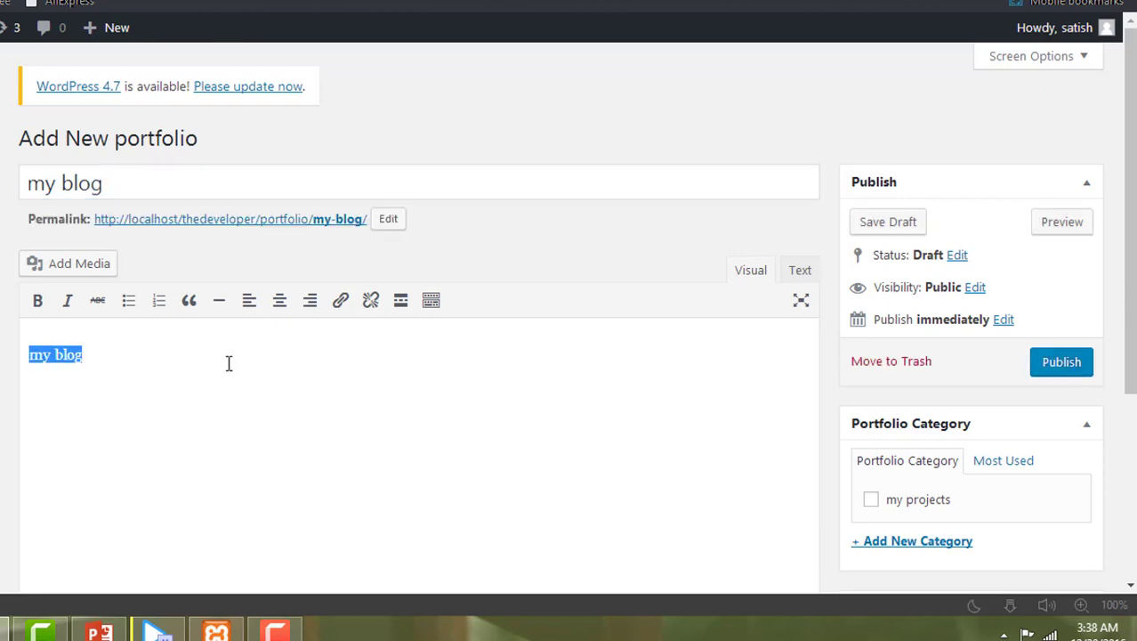
left_click(39, 301)
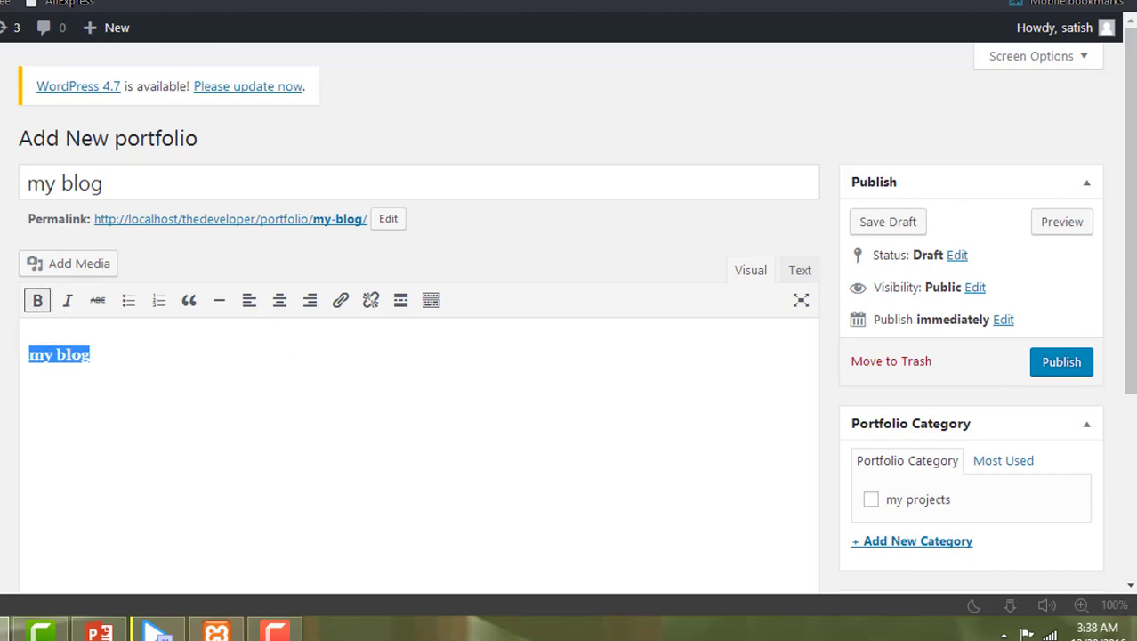
scroll(290, 346, "down", 1)
scroll(908, 373, "down", 1)
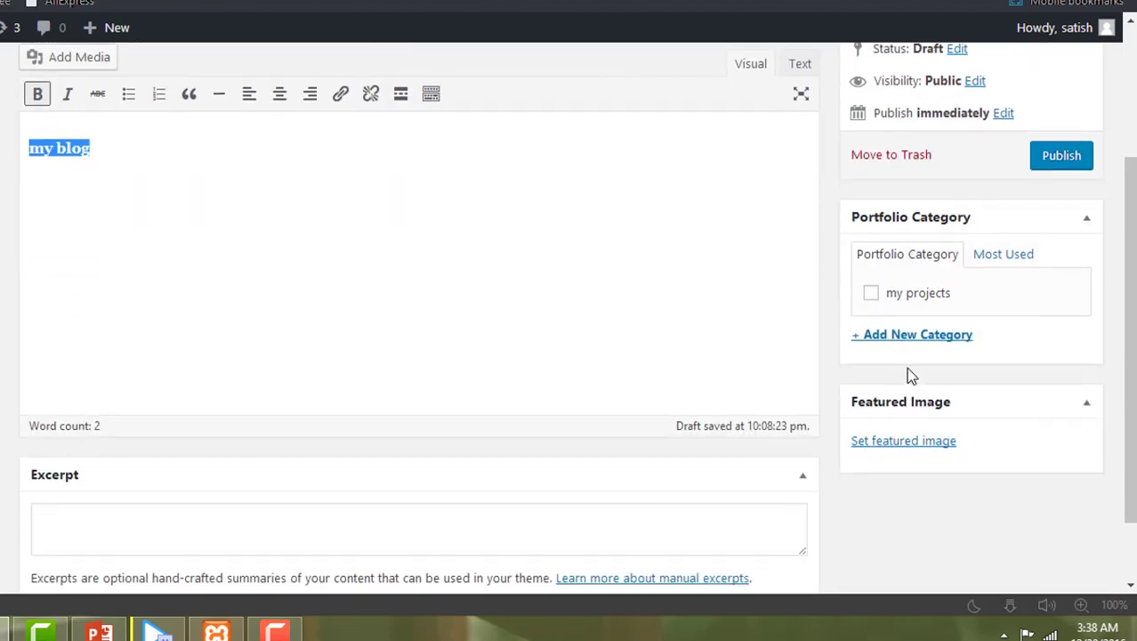
Assign the my blog item to the "my projects" category, and upload 03.png as its featured image
left_click(871, 295)
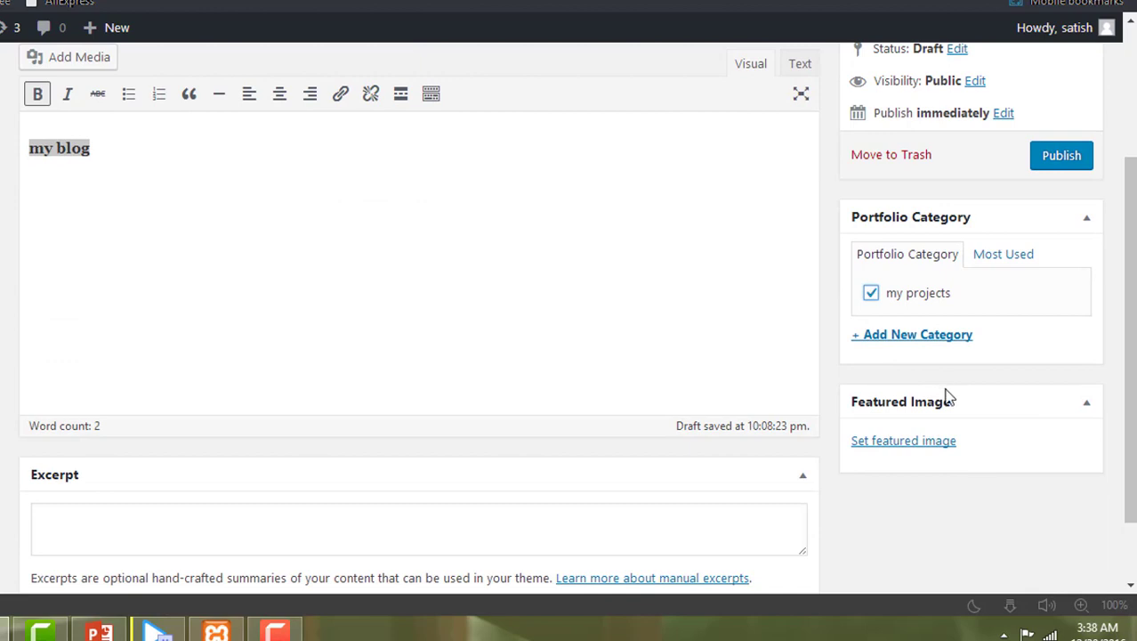
left_click(891, 449)
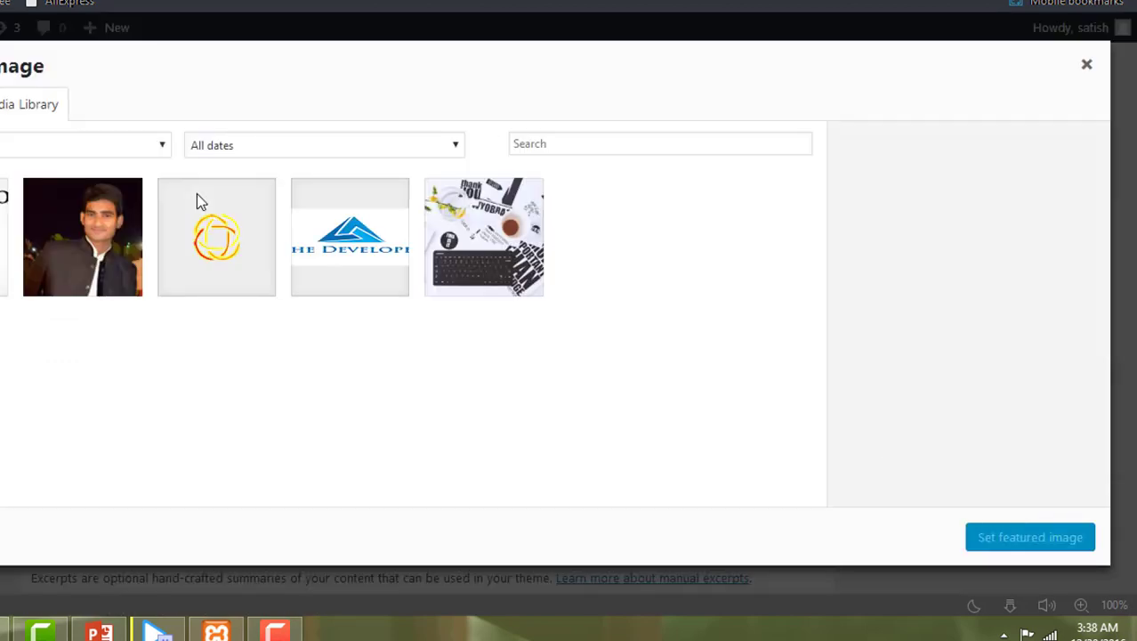
key("super+c")
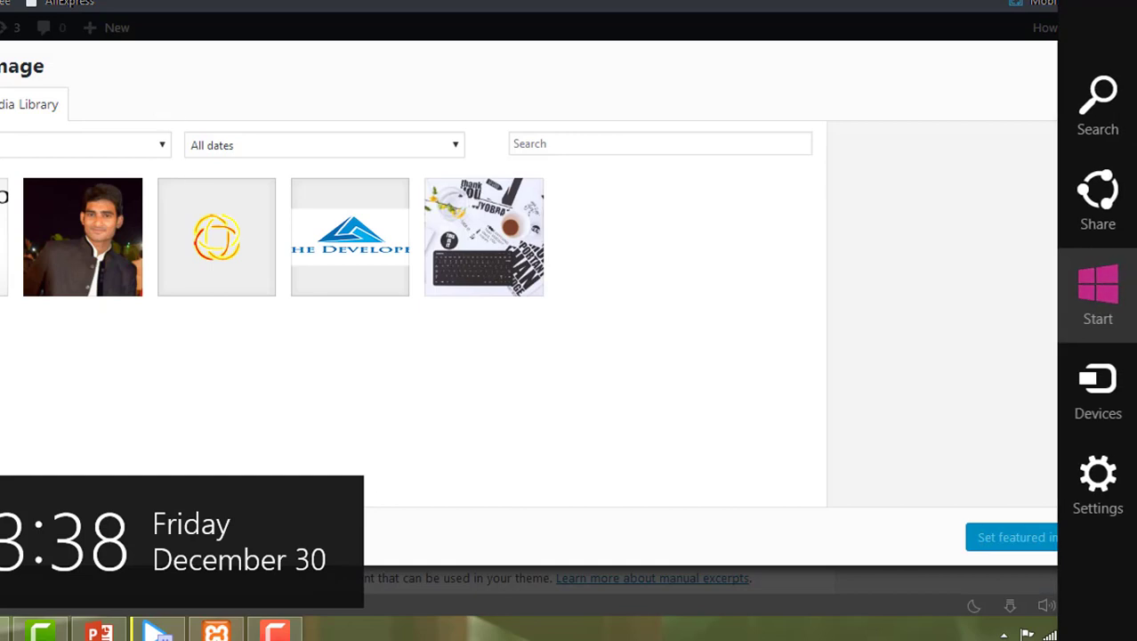
key("Escape")
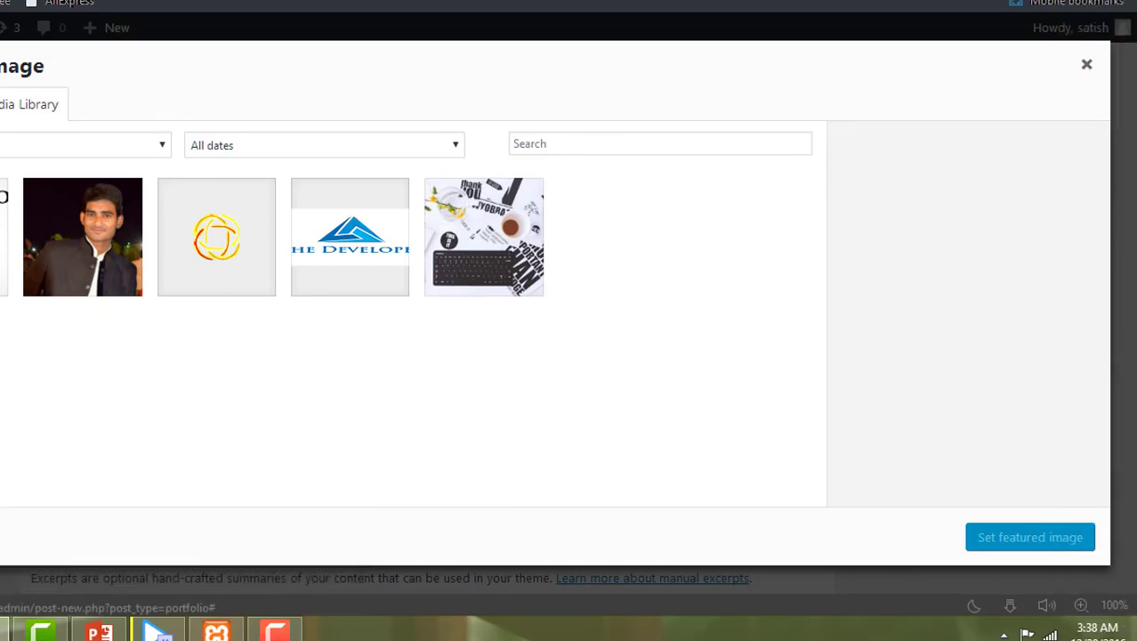
left_click(2, 104)
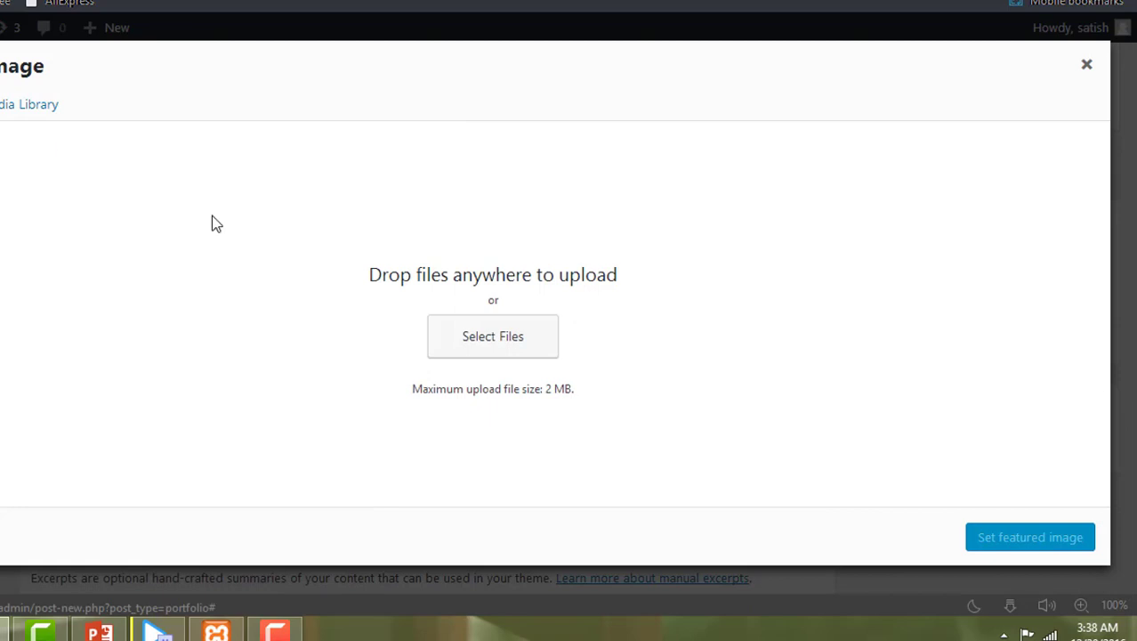
left_click(472, 343)
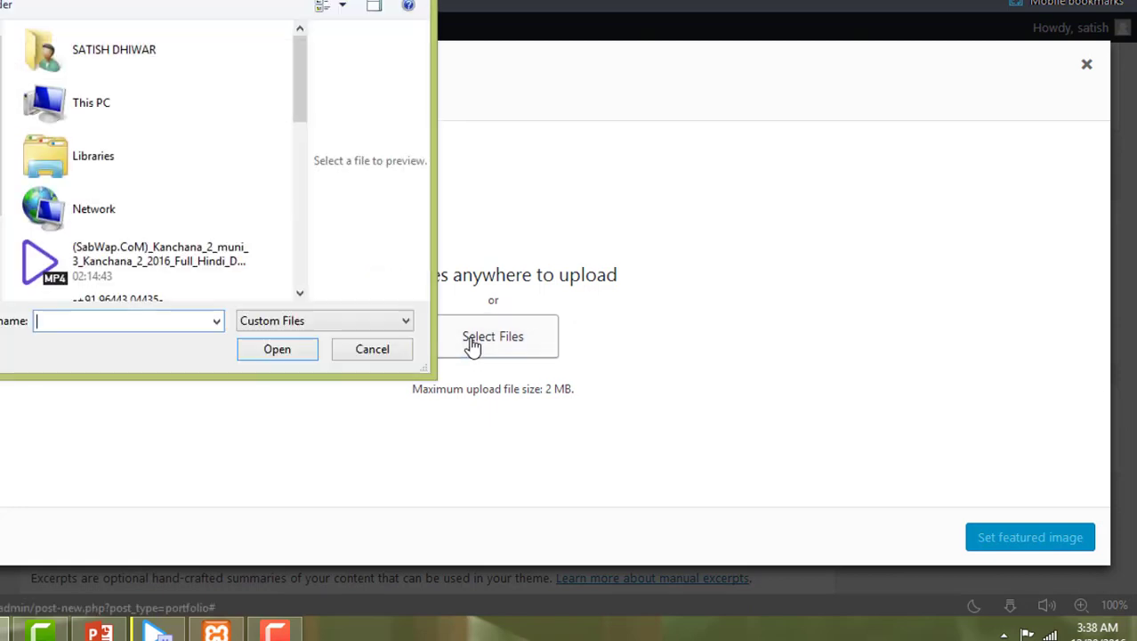
left_click(299, 185)
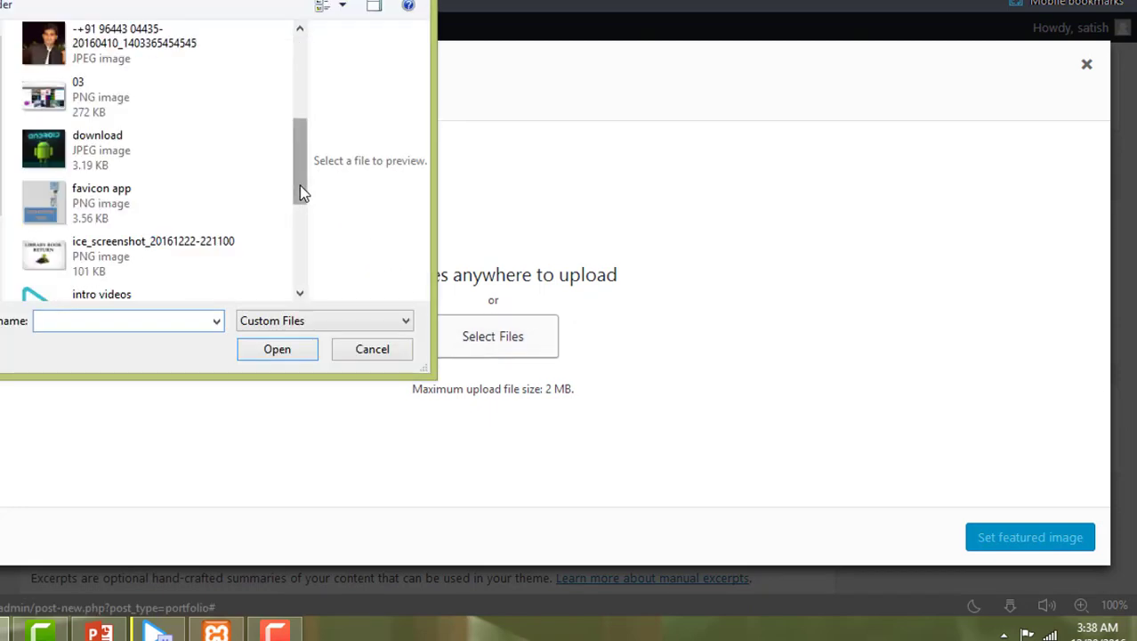
double_click(145, 113)
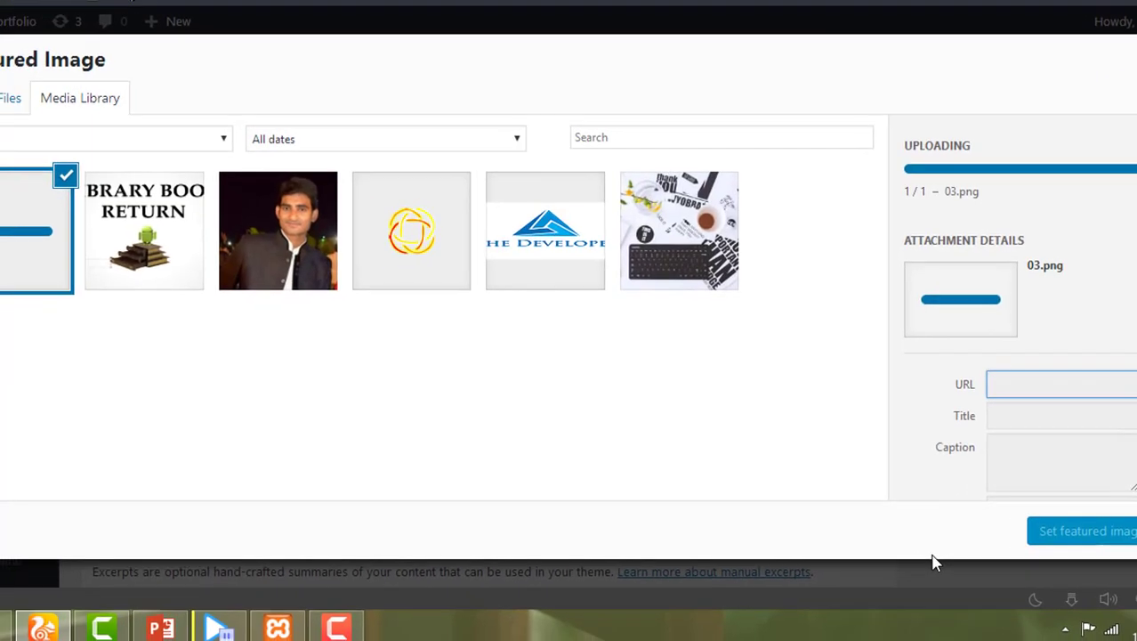
scroll(1049, 306, "down", 1)
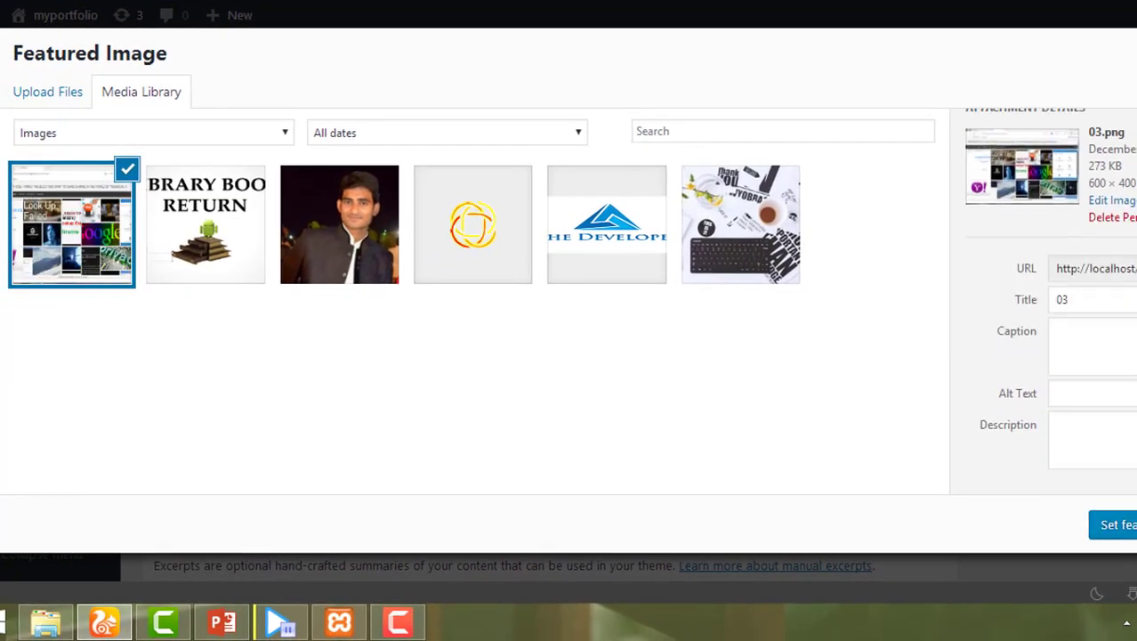
left_click(1117, 533)
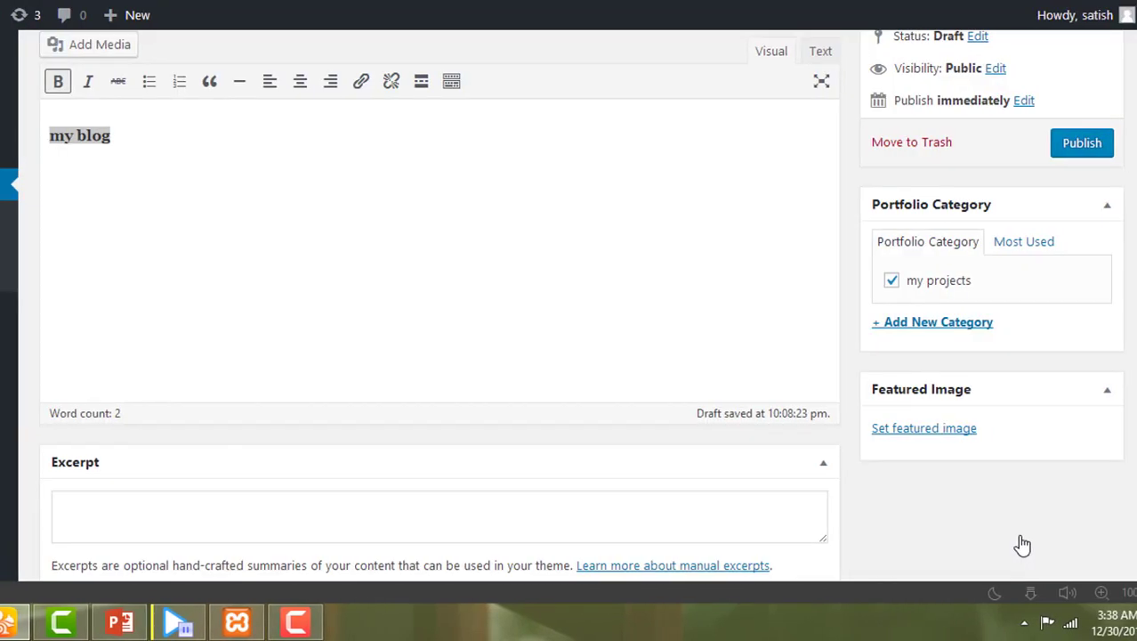
Review the my blog item's category and featured image, and publish the item
scroll(1033, 368, "up", 1)
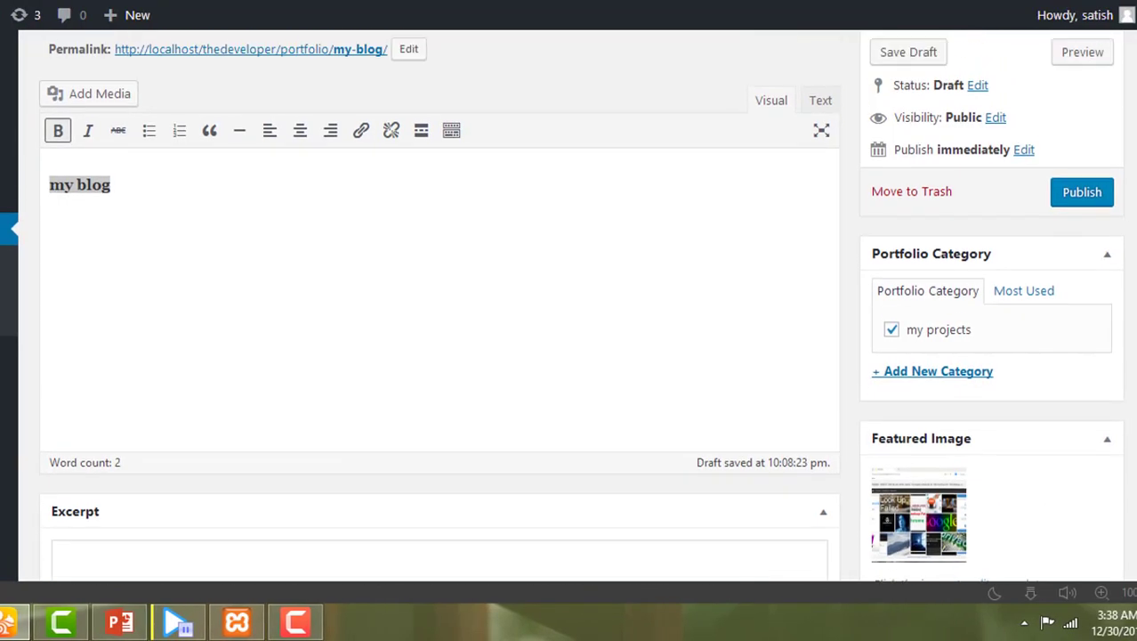
scroll(1033, 369, "down", 2)
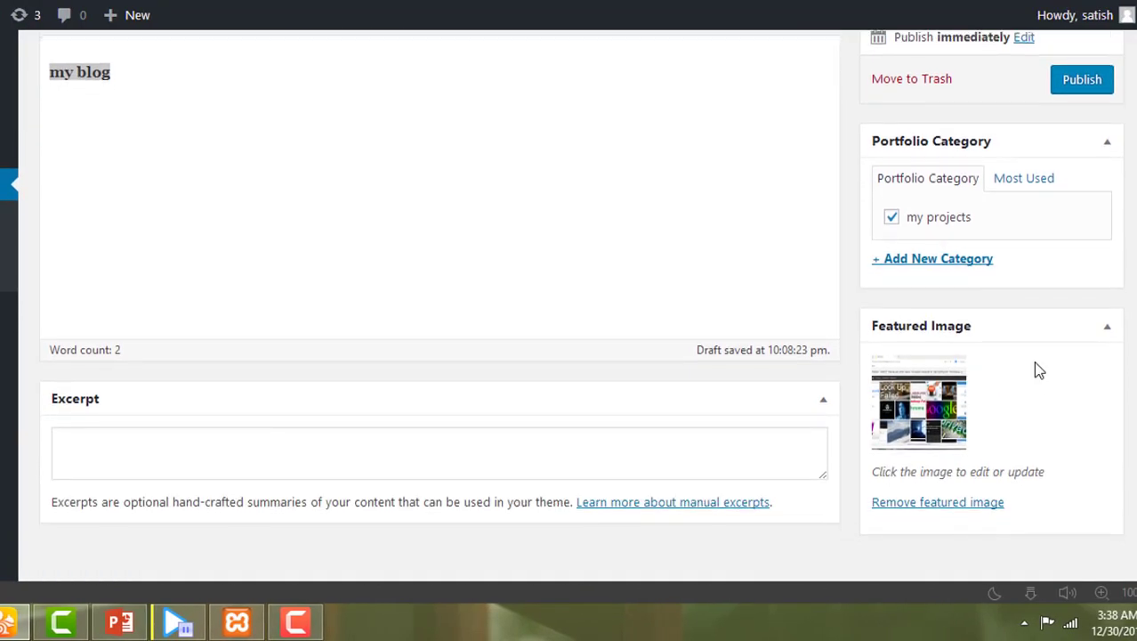
left_click(1071, 89)
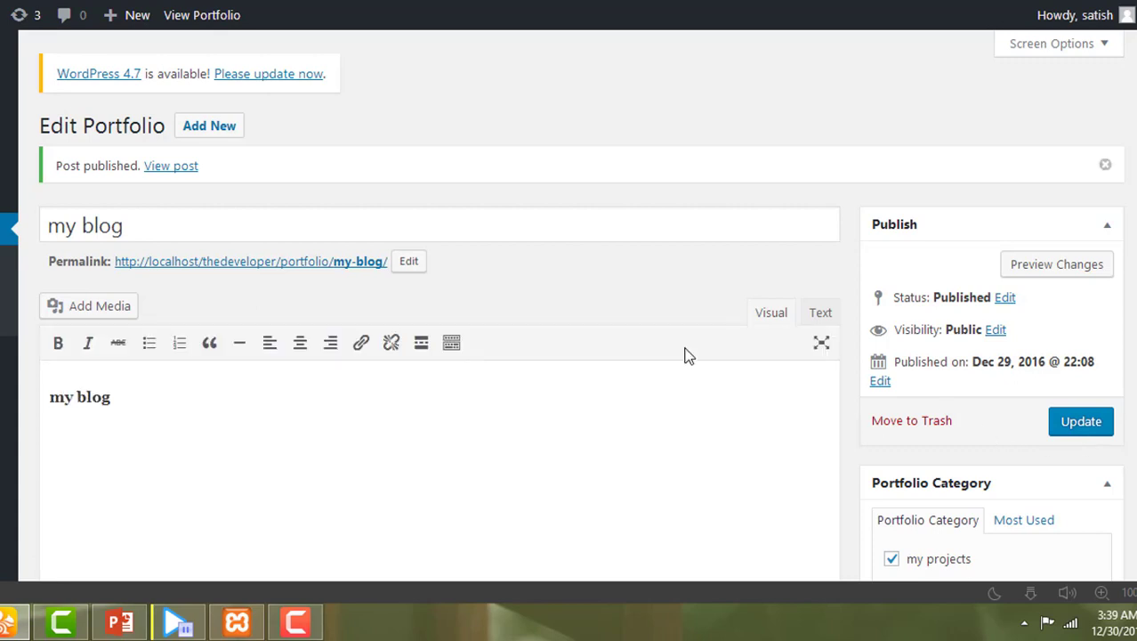
Switch to the live portfolio page, reload it, and examine the portfolio item thumbnails
left_click(334, 0)
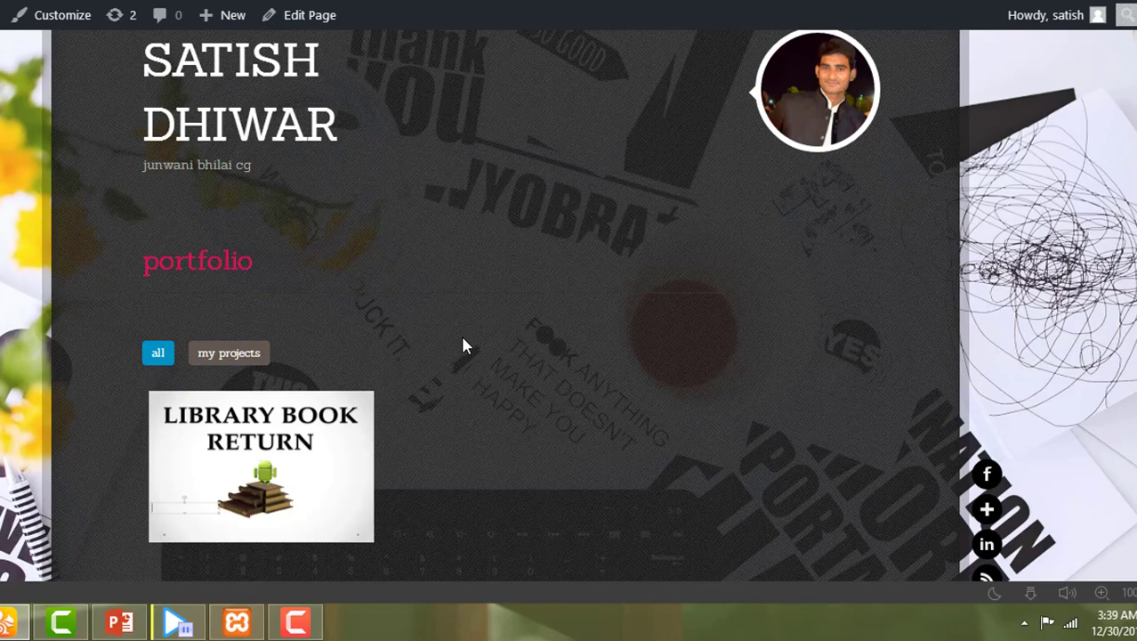
key("F5")
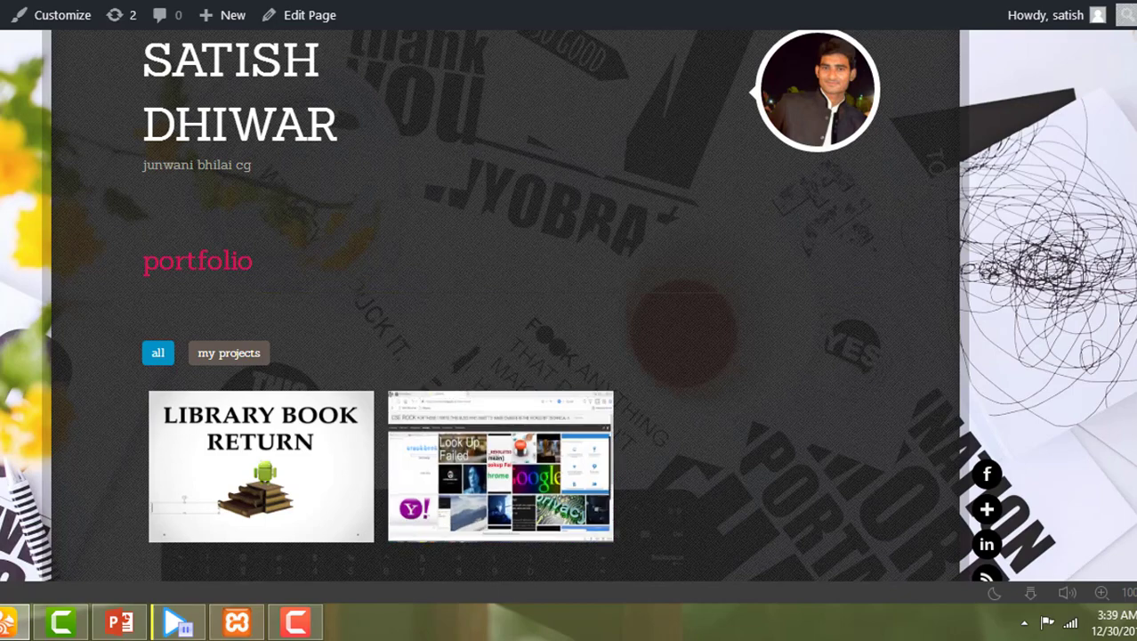
scroll(505, 303, "up", 3)
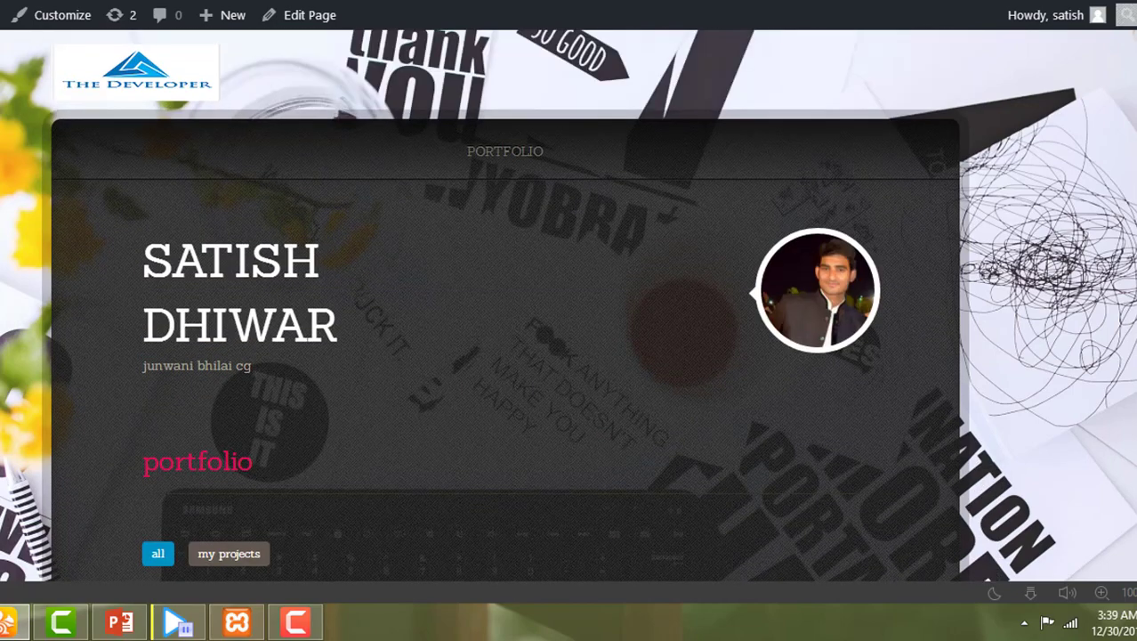
Go back to the site's home page, test its Sample Page link, and look over both pages
scroll(721, 320, "down", 1)
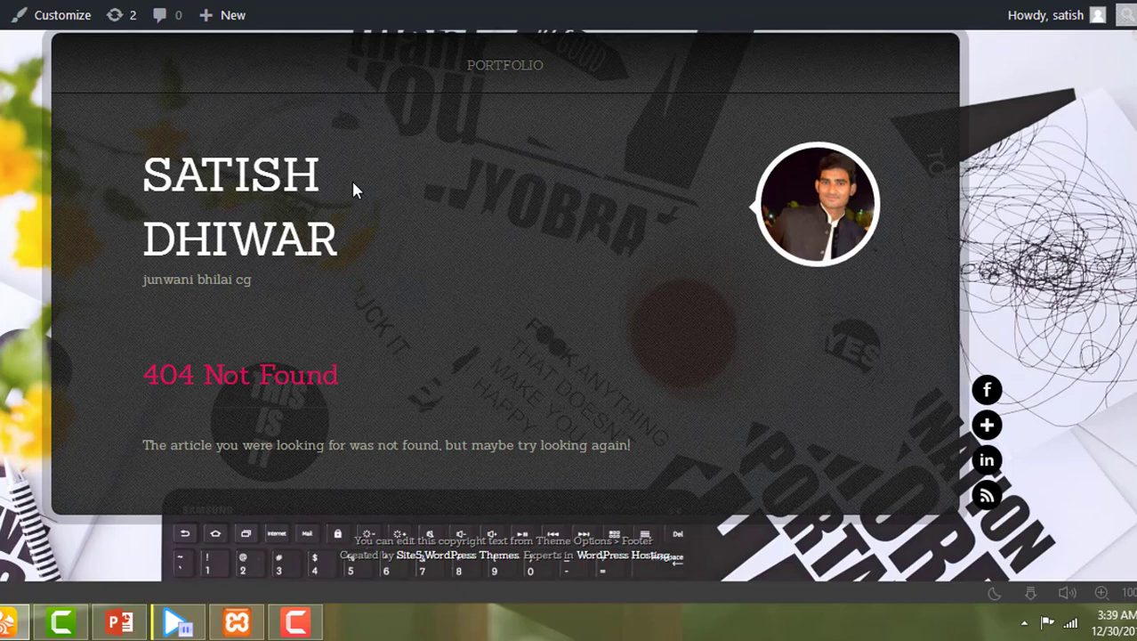
key("alt+Left")
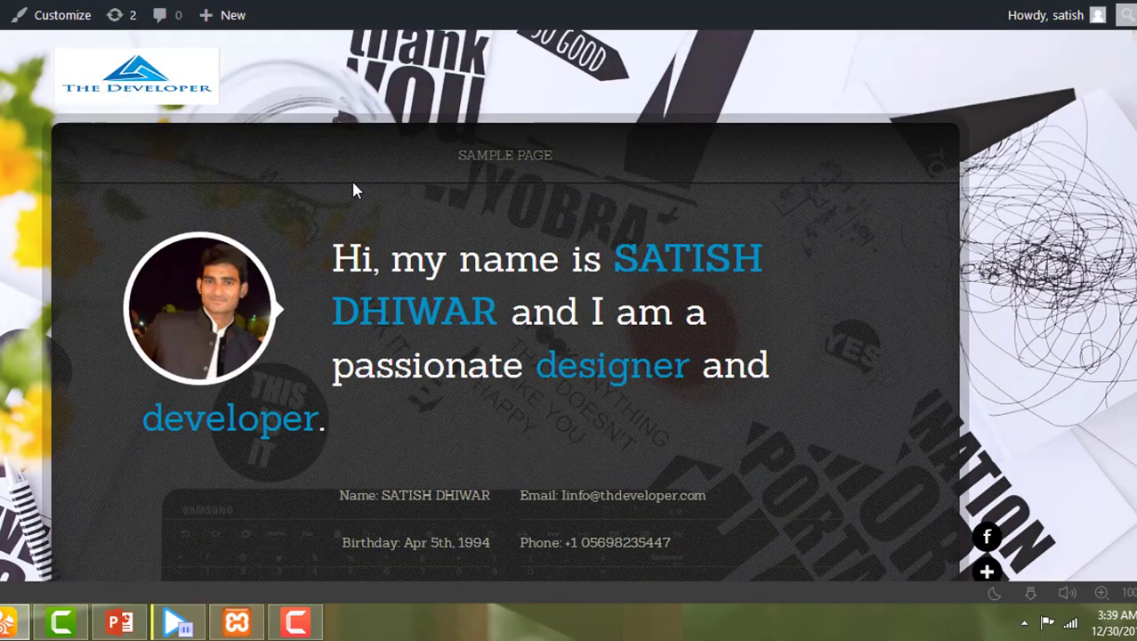
left_click(484, 165)
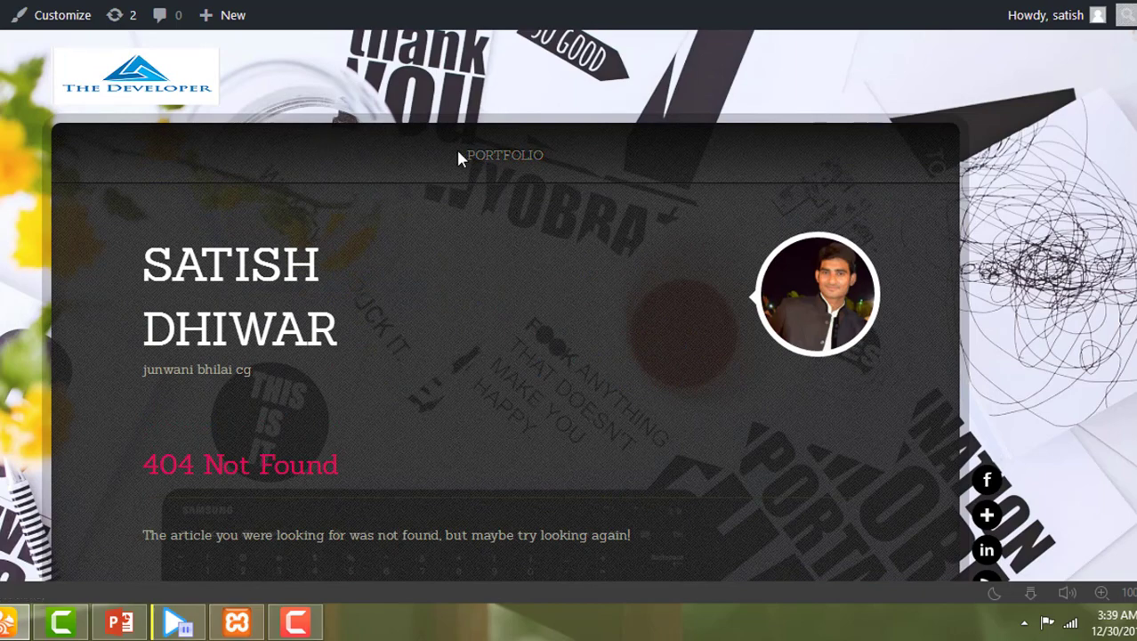
scroll(505, 302, "down", 2)
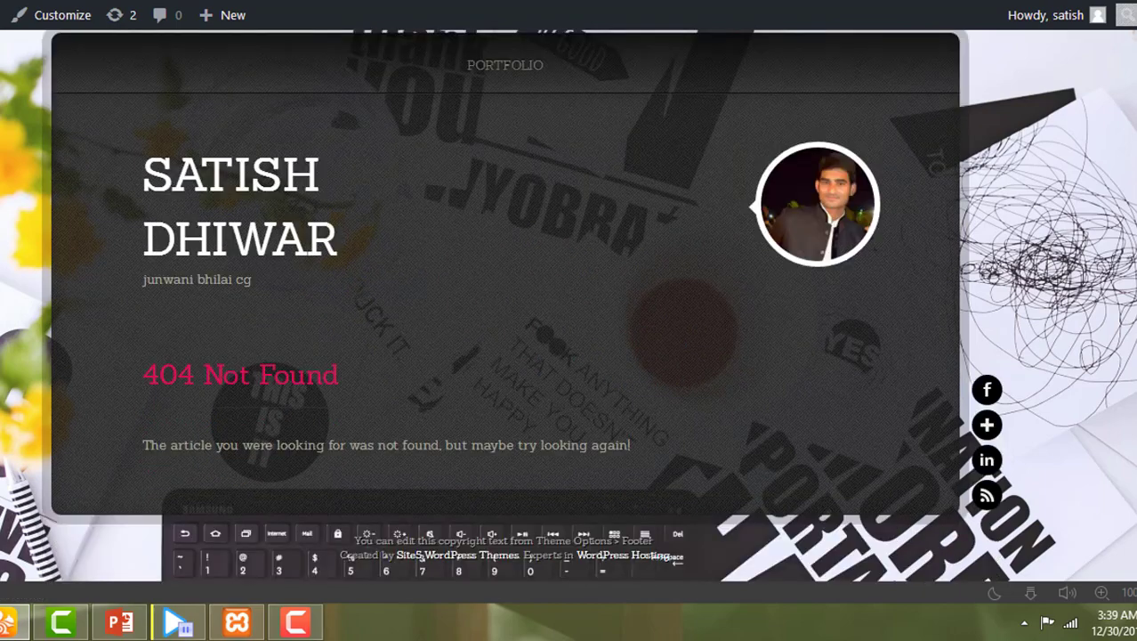
scroll(505, 302, "up", 2)
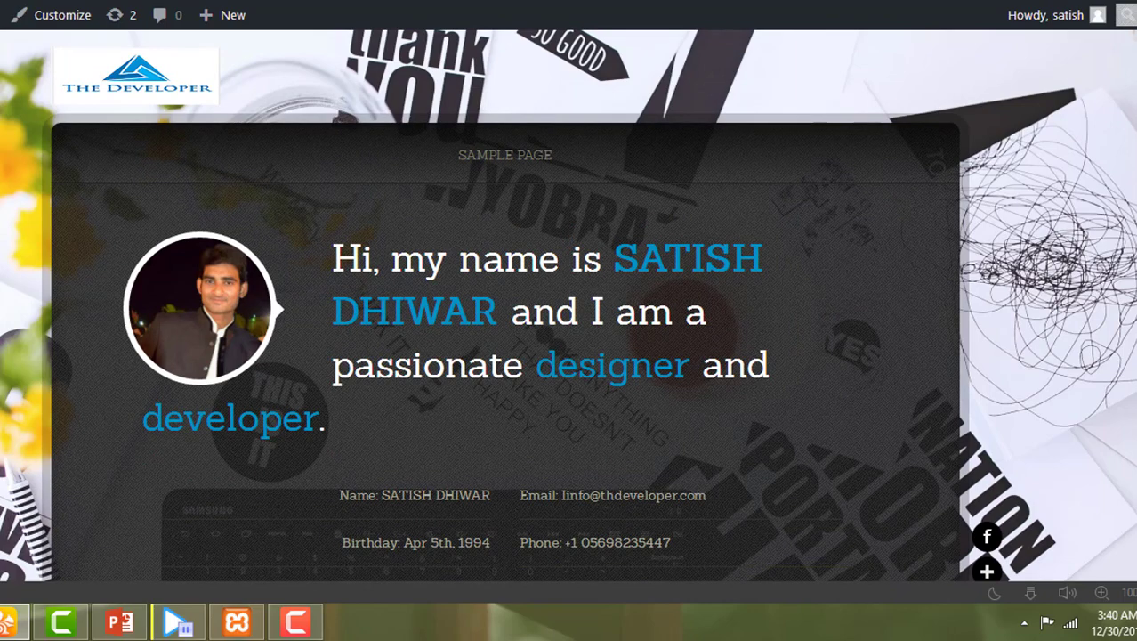
scroll(505, 356, "down", 2)
scroll(505, 356, "up", 2)
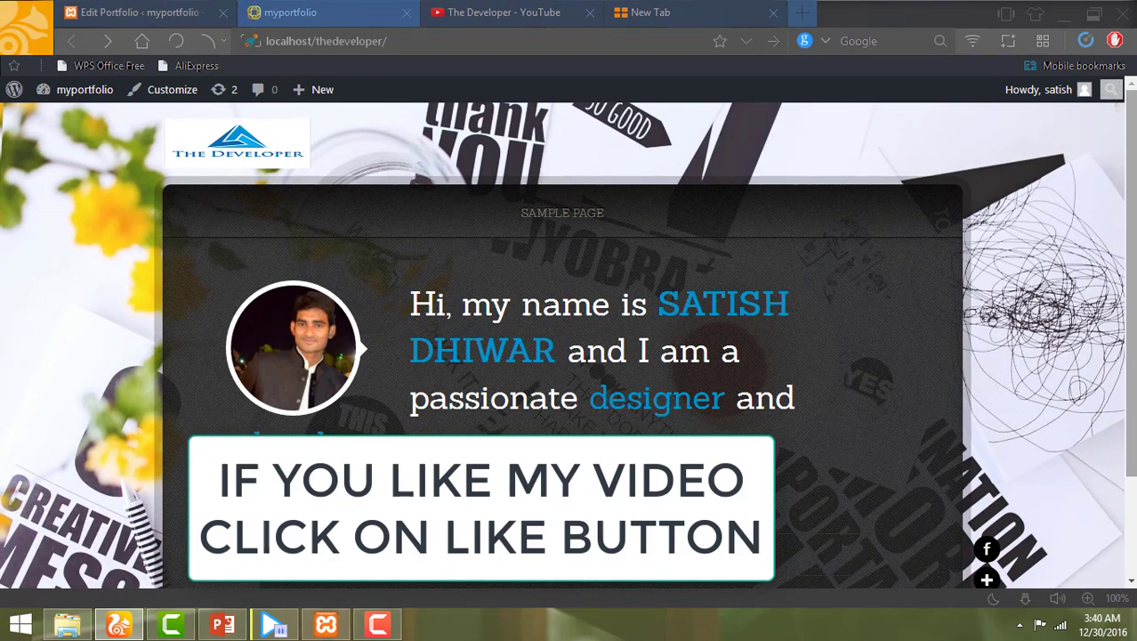
Go from the home page through Sample Page to the portfolio page, and view the category filters and item thumbnails
left_click(496, 9)
left_click(352, 9)
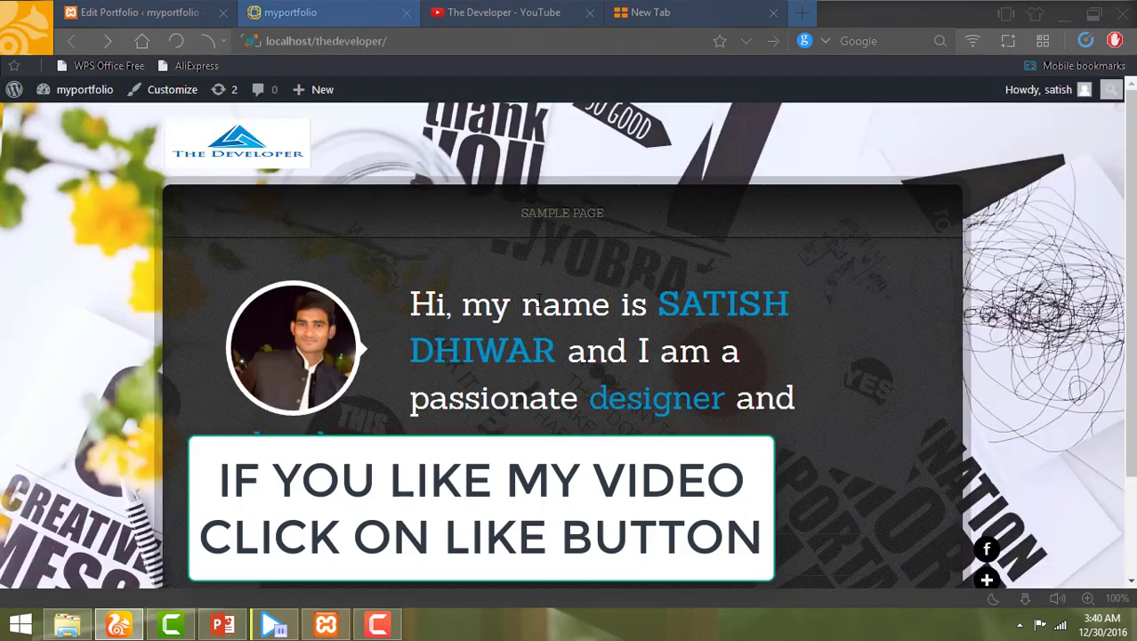
left_click(562, 214)
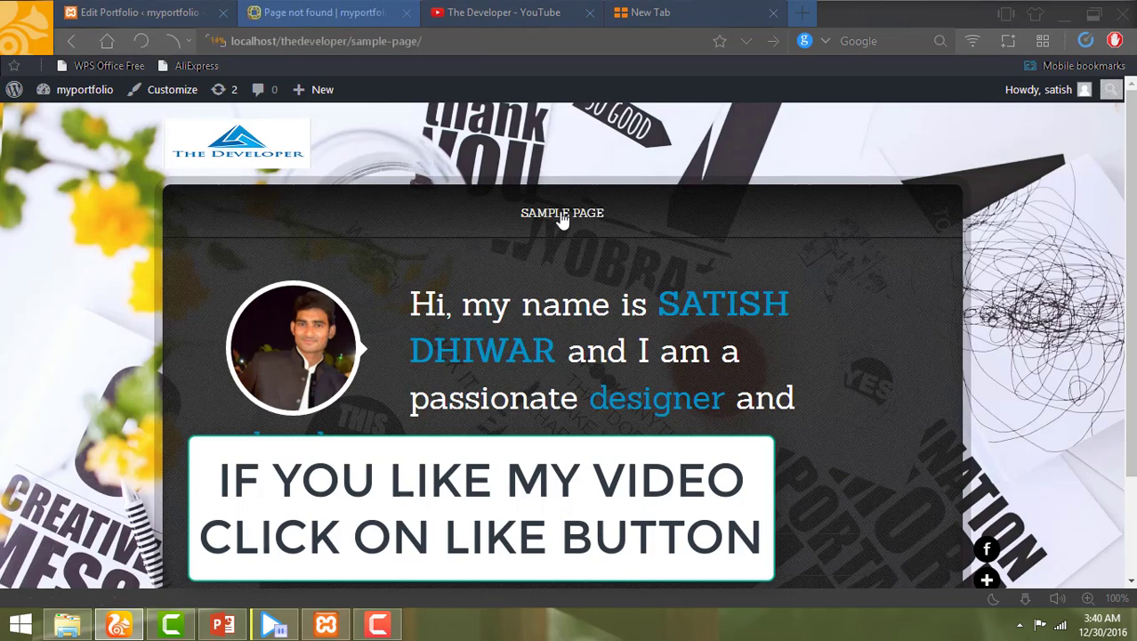
scroll(598, 219, "down", 1)
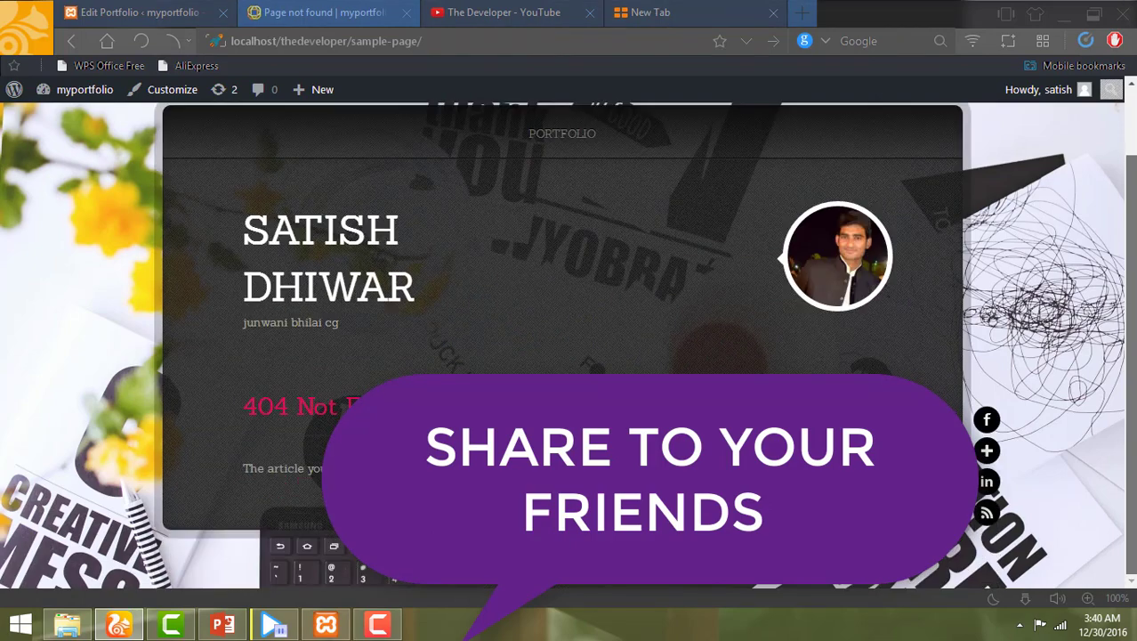
left_click(553, 135)
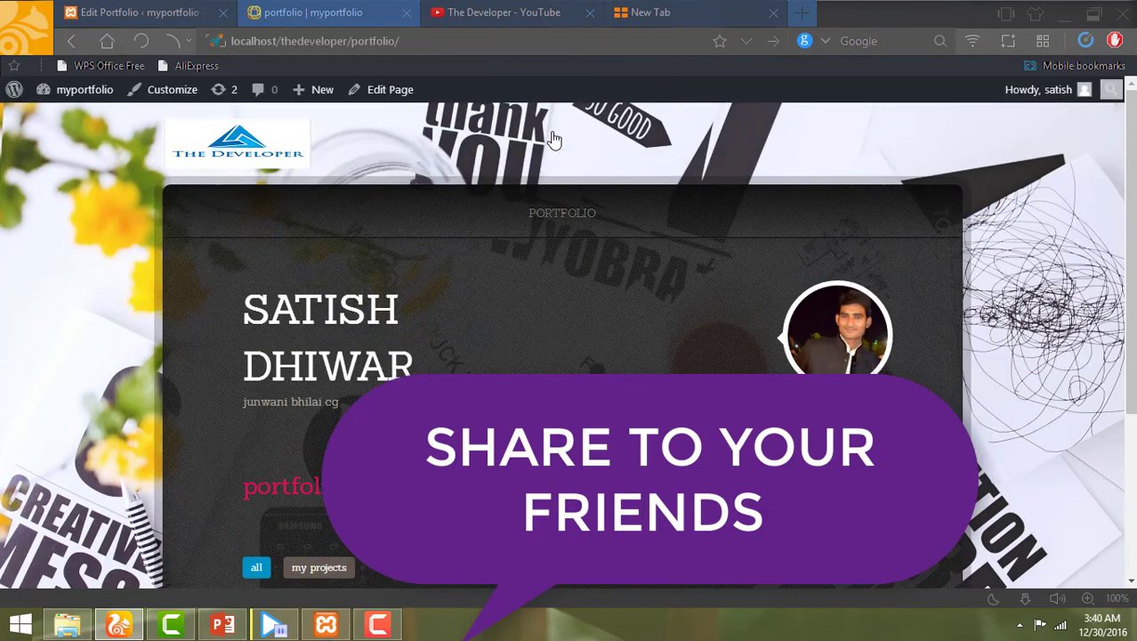
left_click_drag(1132, 281, 1134, 373)
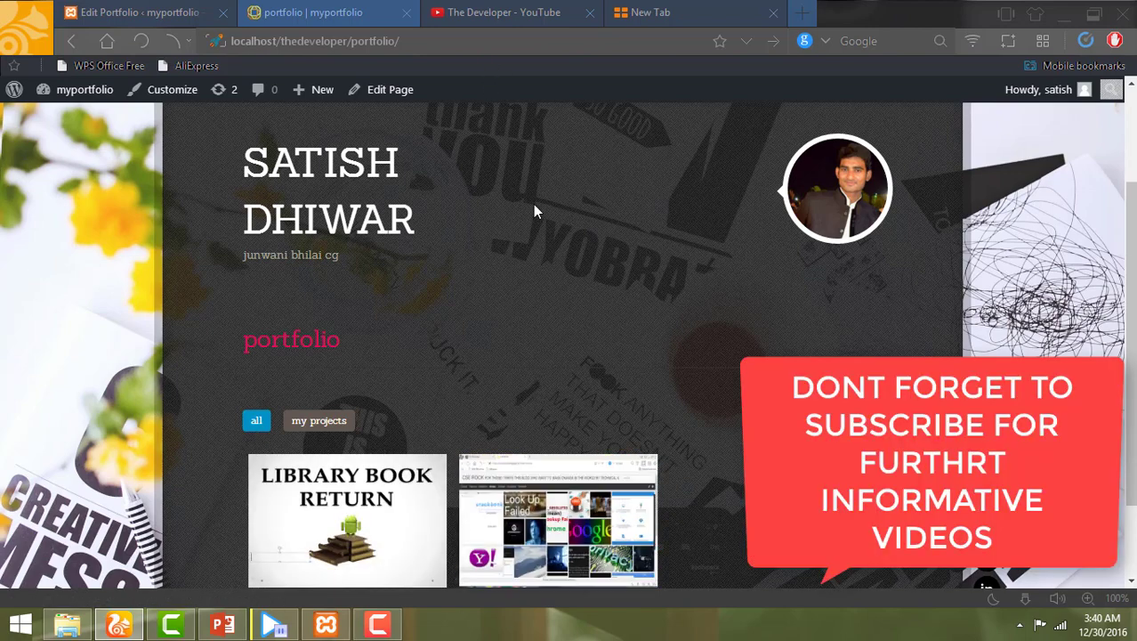
Switch to The Developer channel page on YouTube
left_click(469, 10)
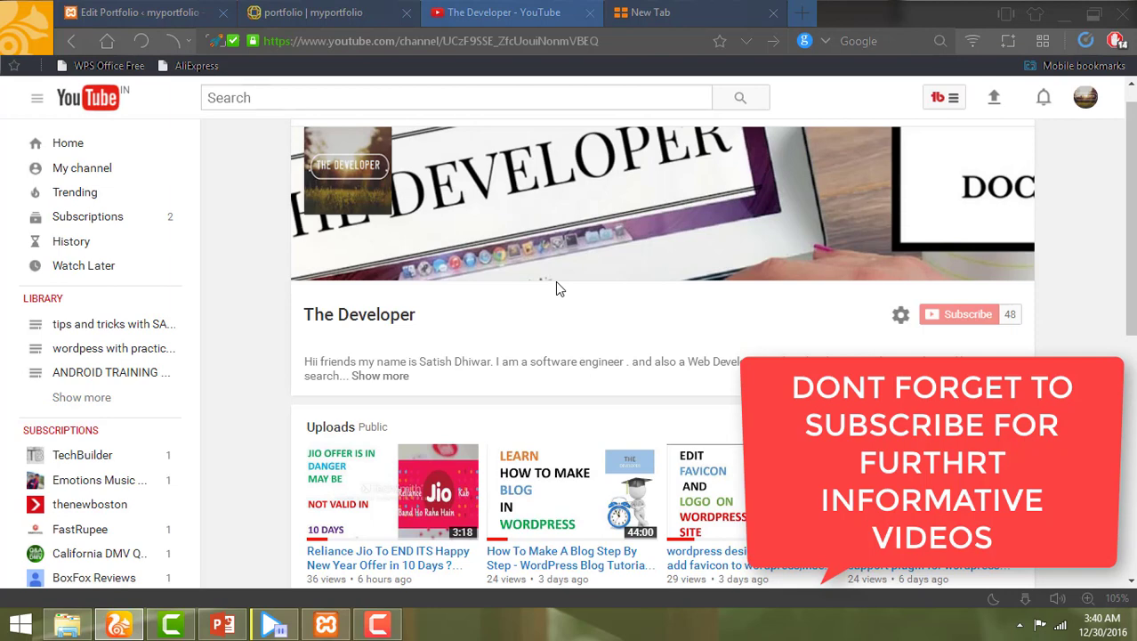